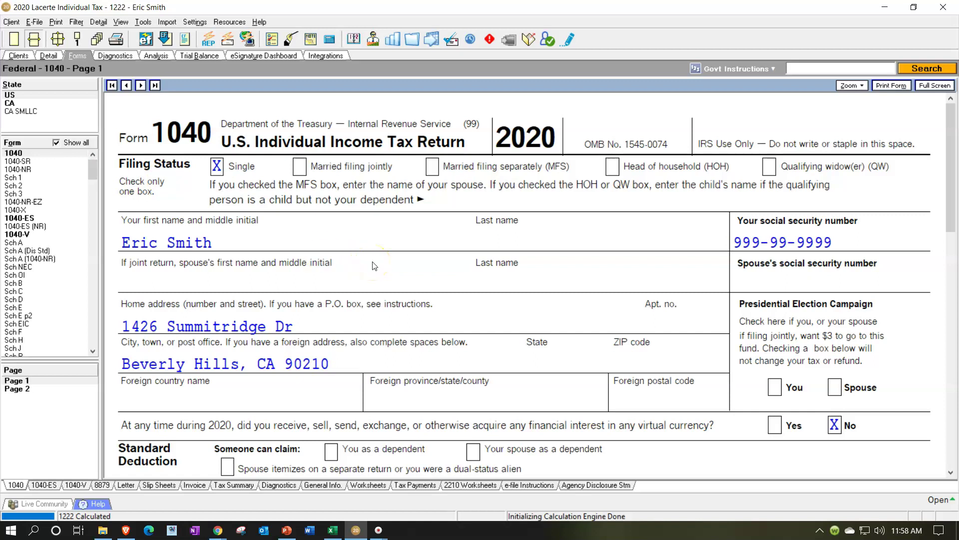
Examine page 1 of Form 1040 from the filing status through the wages, deduction and taxable income lines
{"action": "scroll", "coordinate": [375, 265], "scroll_direction": "down", "scroll_amount": 3}
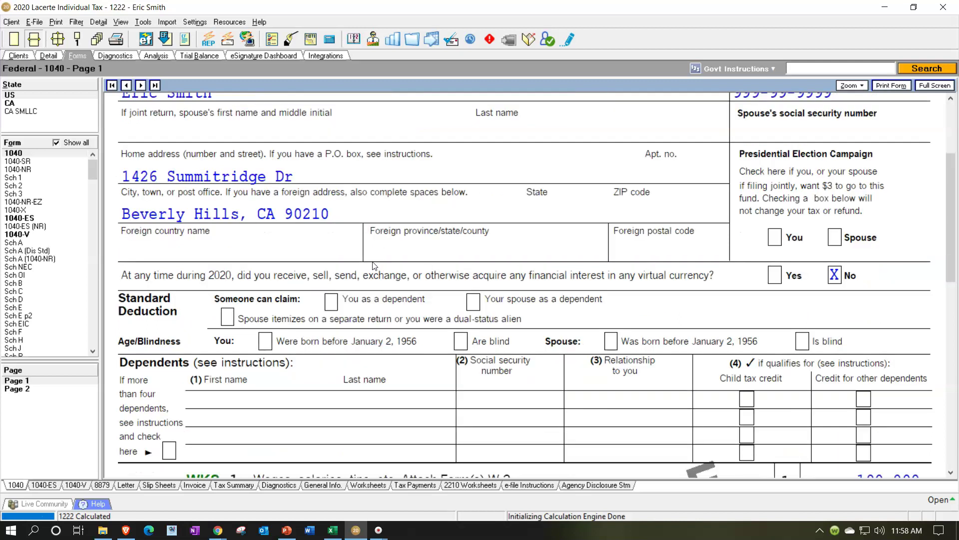
{"action": "scroll", "coordinate": [375, 265], "scroll_direction": "down", "scroll_amount": 5}
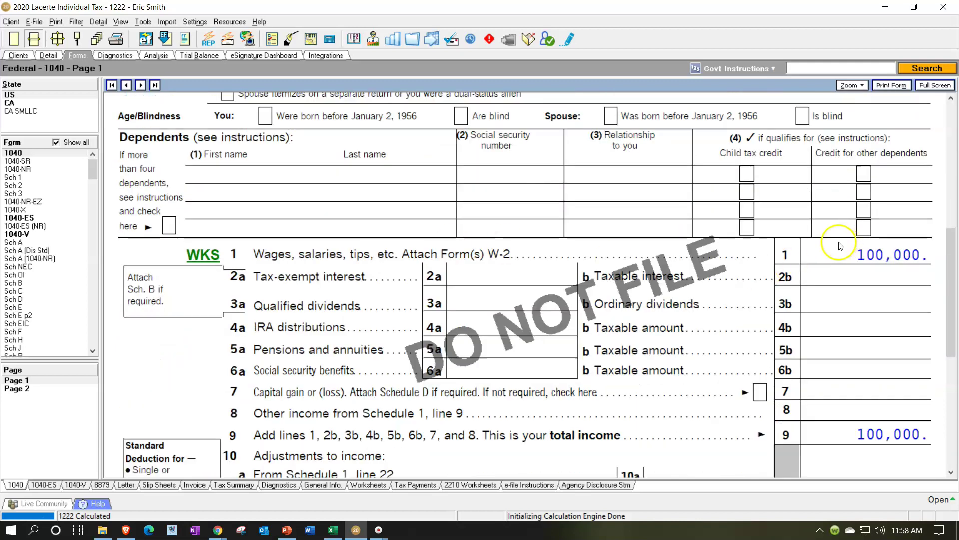
{"action": "scroll", "coordinate": [837, 248], "scroll_direction": "down", "scroll_amount": 1}
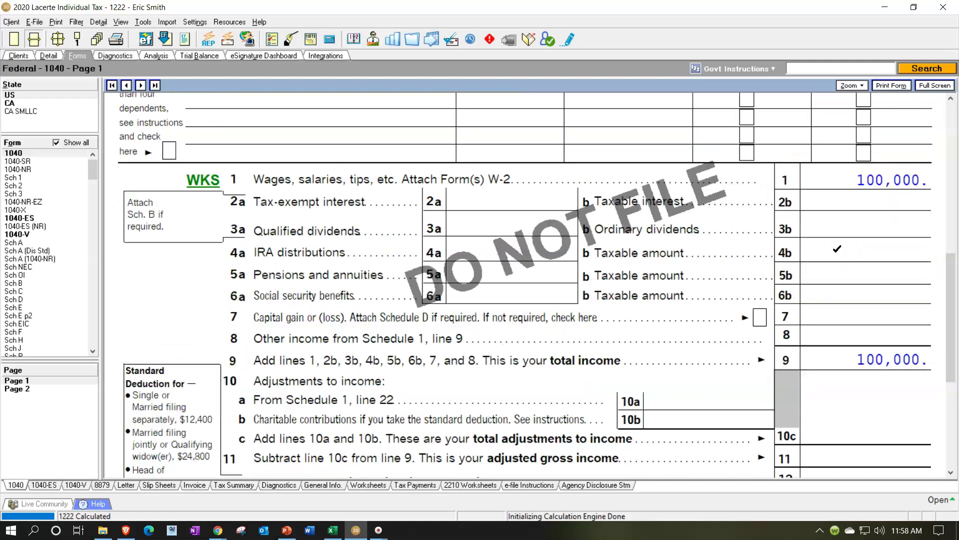
{"action": "scroll", "coordinate": [837, 248], "scroll_direction": "down", "scroll_amount": 2}
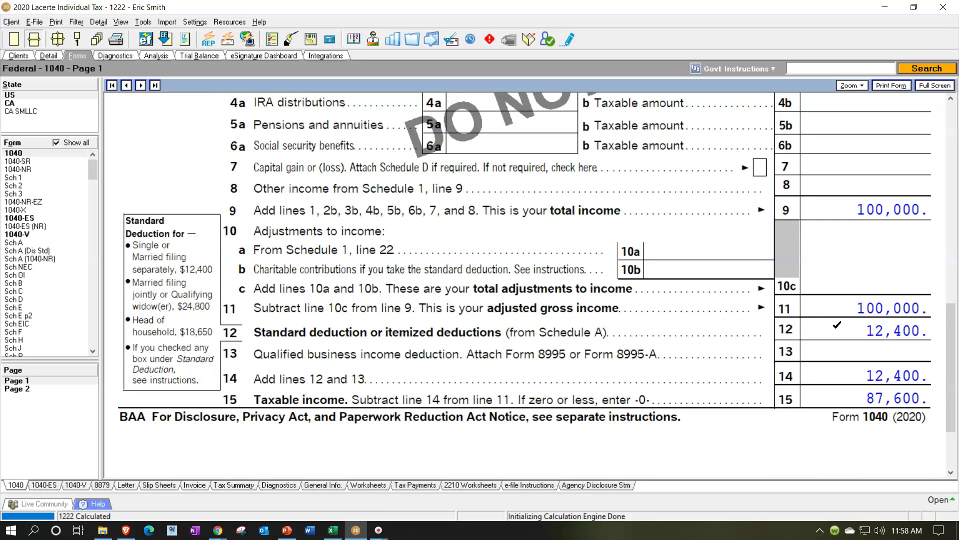
{"action": "left_click", "coordinate": [832, 386]}
Switch to the Excel tax worksheet and inspect the income, standard deduction and taxable income cells in the Tax Formula sheet
{"action": "left_click", "coordinate": [332, 530]}
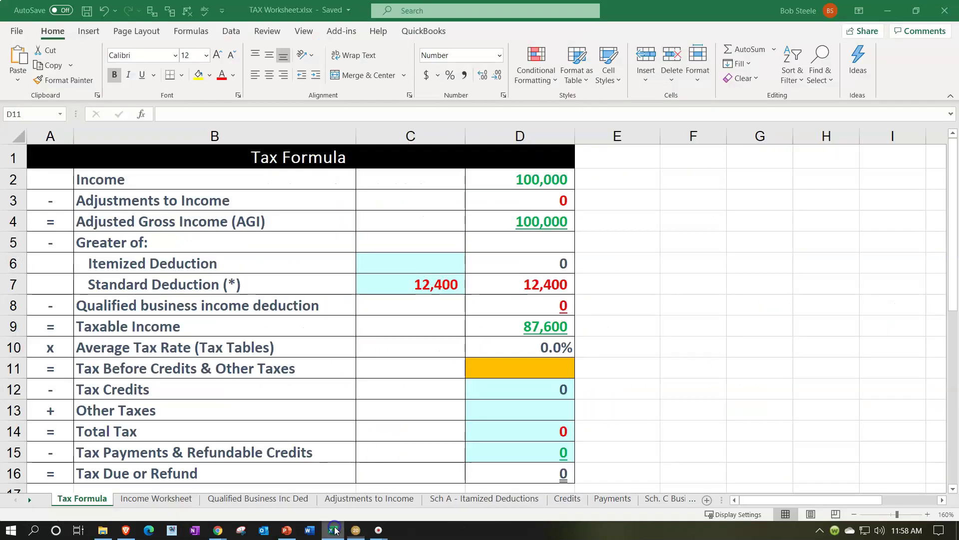
{"action": "left_click", "coordinate": [354, 403]}
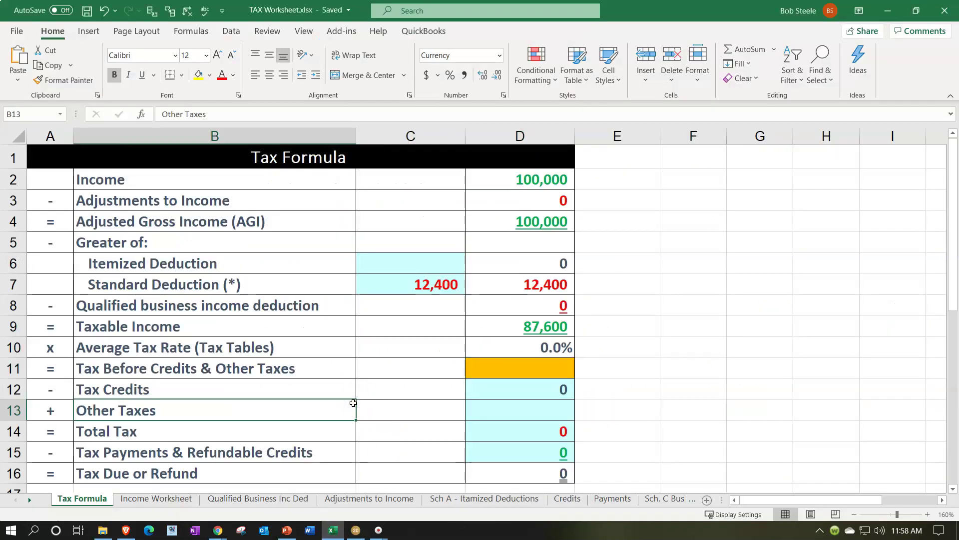
{"action": "left_click", "coordinate": [523, 181]}
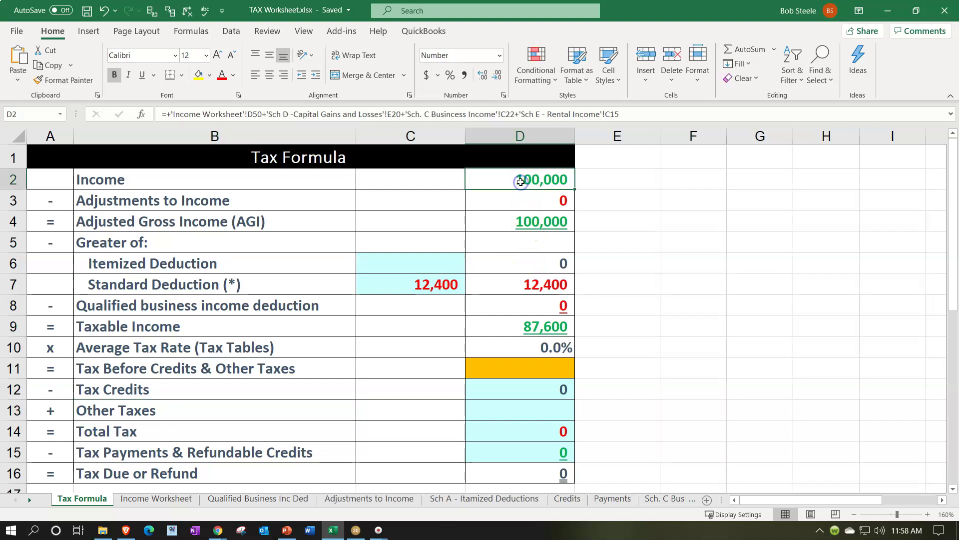
{"action": "left_click", "coordinate": [426, 289]}
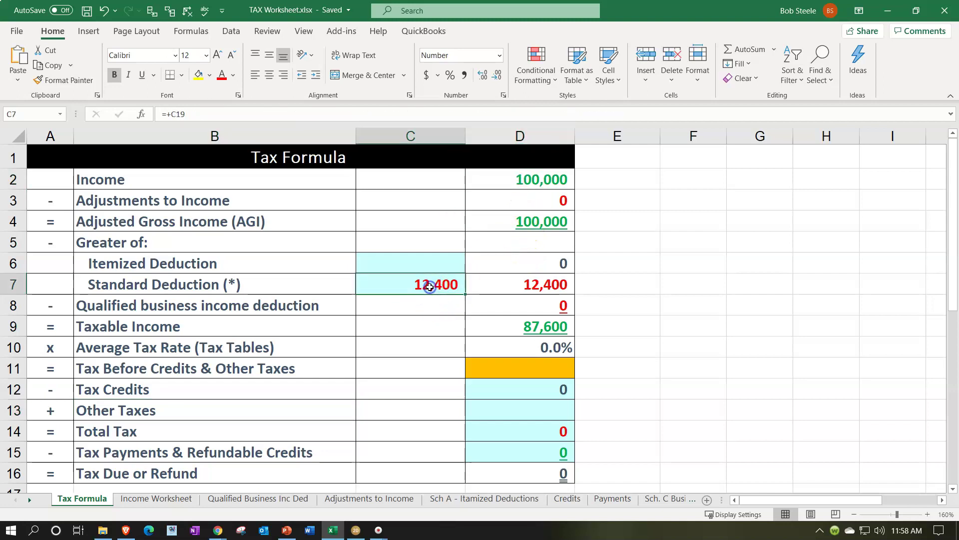
{"action": "left_click", "coordinate": [491, 325]}
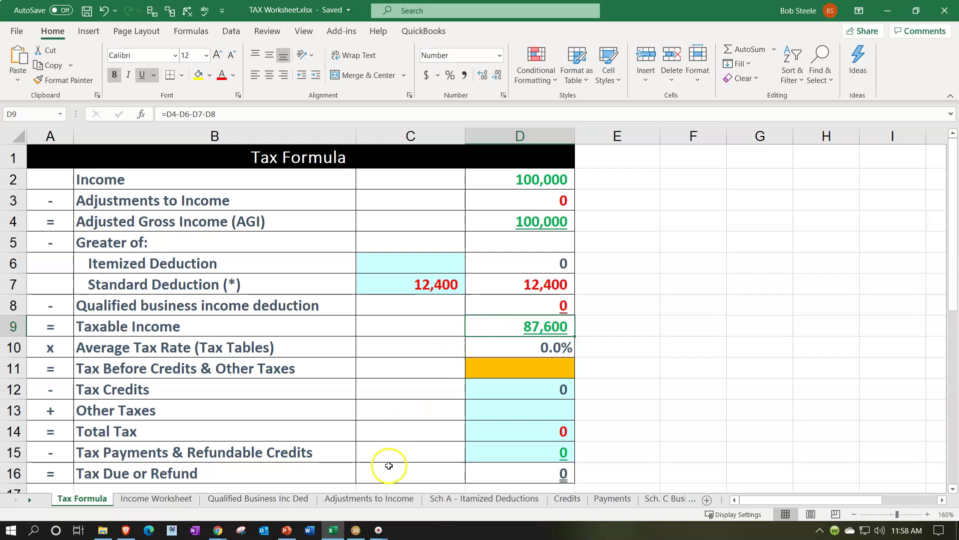
Return to Lacerte and set the employer's W-2 wages to 95,000 in the Wages, Salaries, Tips input
{"action": "left_click", "coordinate": [356, 530]}
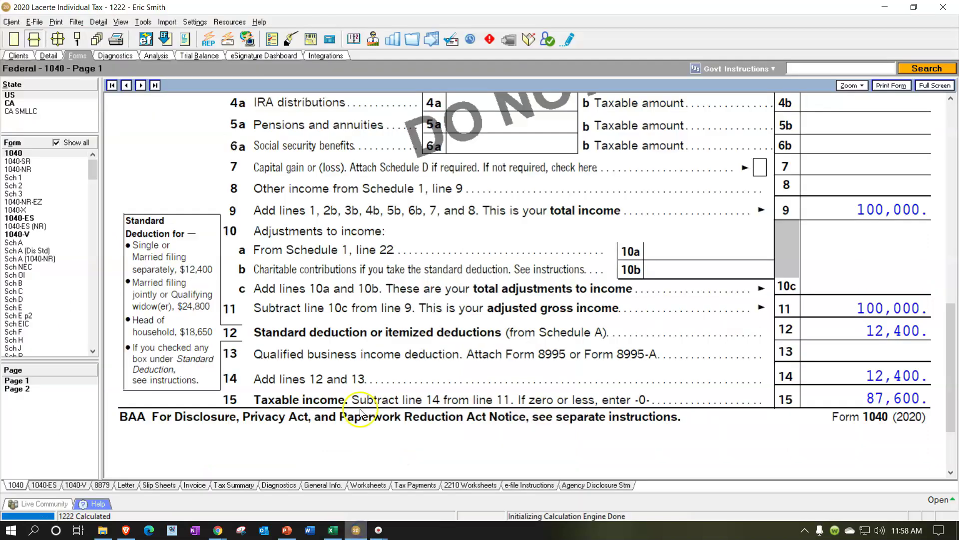
{"action": "scroll", "coordinate": [404, 306], "scroll_direction": "up", "scroll_amount": 5}
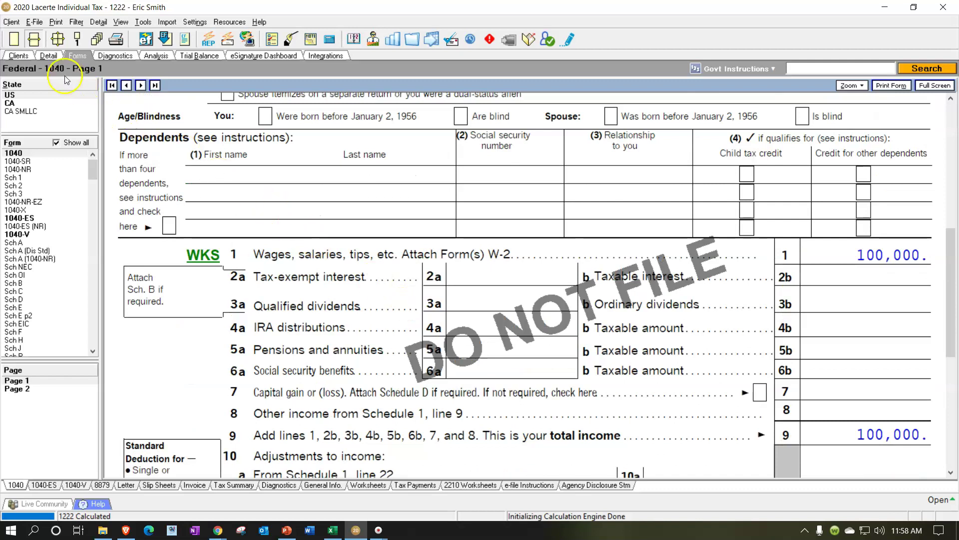
{"action": "left_click", "coordinate": [49, 56]}
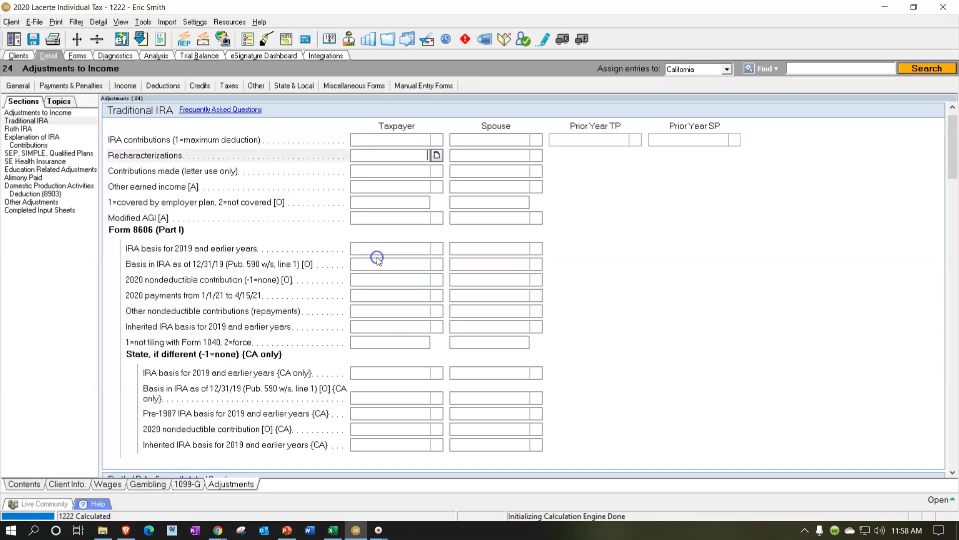
{"action": "left_click", "coordinate": [129, 95]}
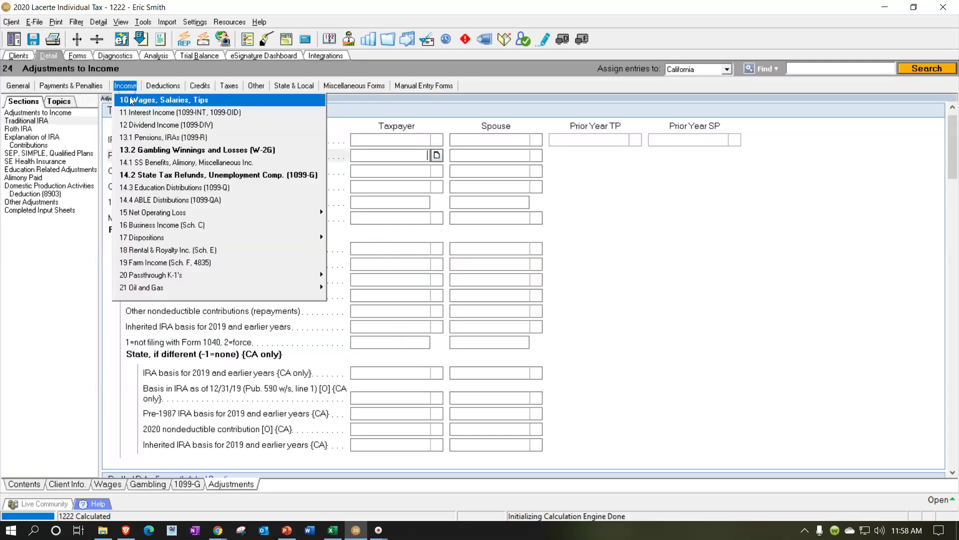
{"action": "left_click", "coordinate": [130, 97]}
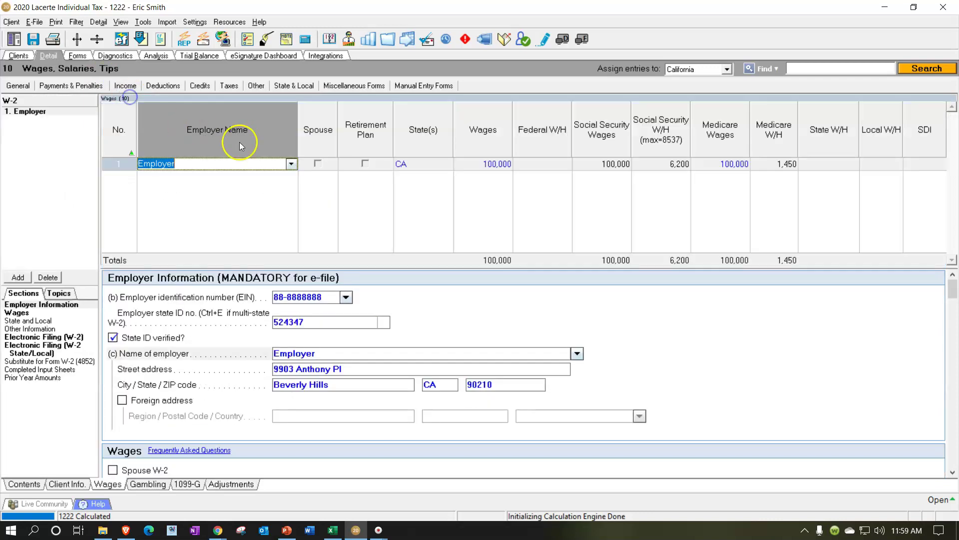
{"action": "left_click", "coordinate": [494, 170]}
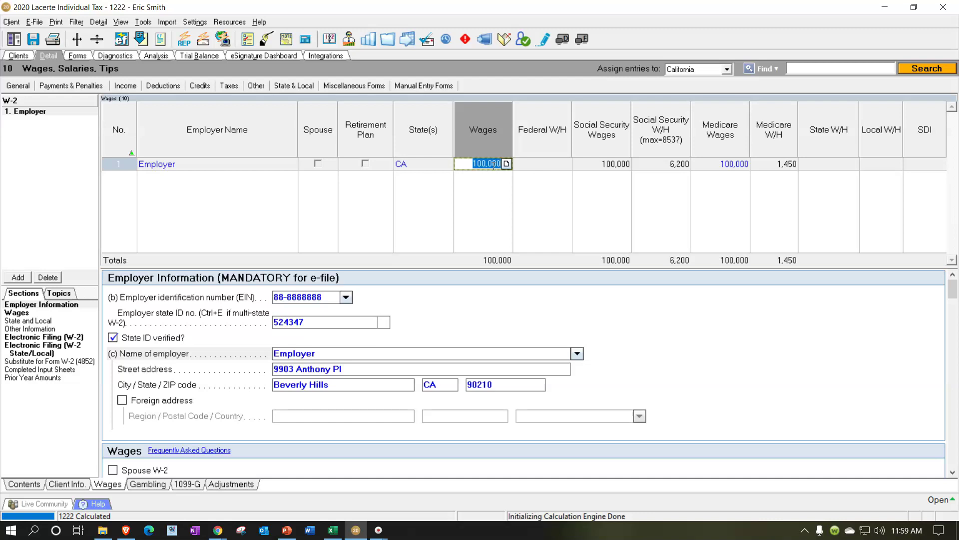
{"action": "type", "text": "95000"}
{"action": "key", "text": "Tab"}
{"action": "left_click", "coordinate": [702, 339]}
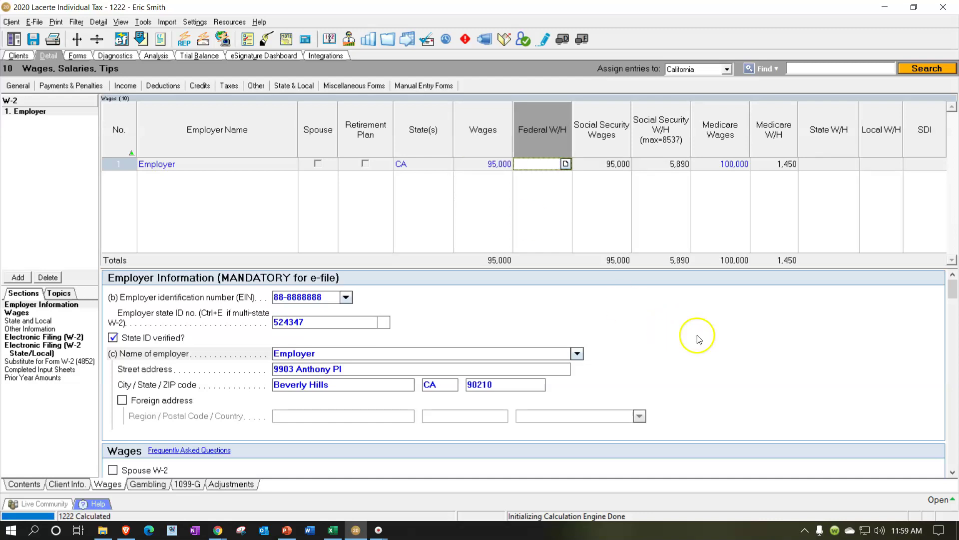
Enter 5,000 as the box 12a amount for elective deferrals to a 401(k) plan and review the income lines on Form 1040
{"action": "left_click", "coordinate": [728, 164]}
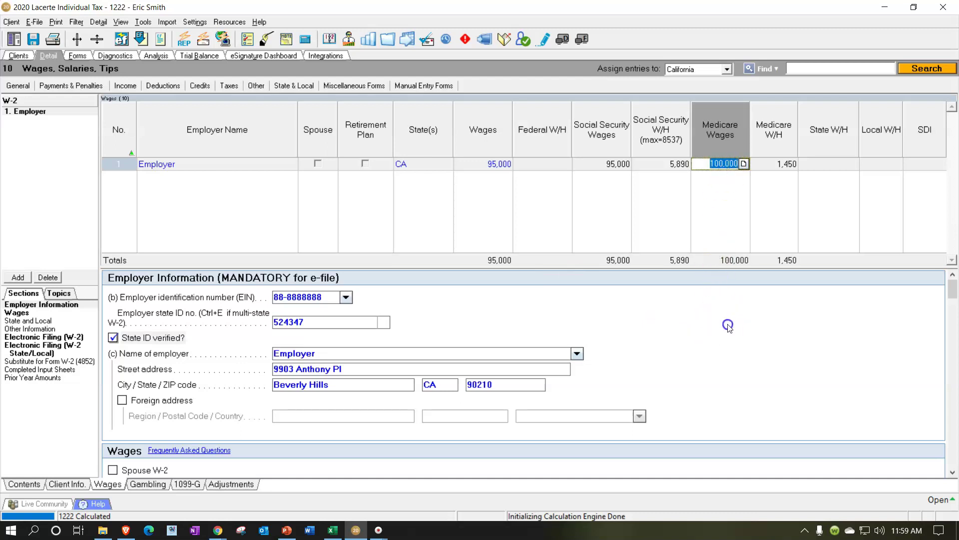
{"action": "left_click", "coordinate": [728, 325]}
{"action": "scroll", "coordinate": [729, 329], "scroll_direction": "down", "scroll_amount": 3}
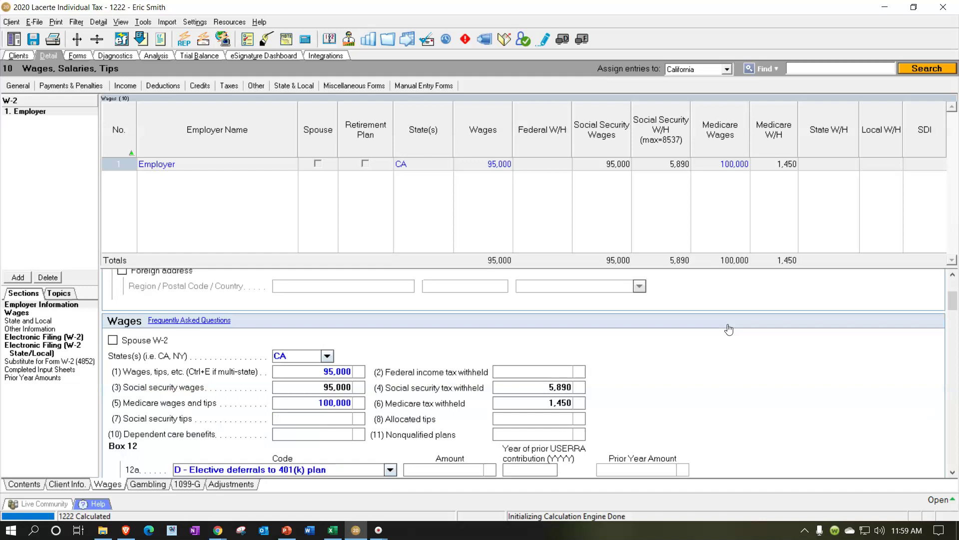
{"action": "scroll", "coordinate": [729, 329], "scroll_direction": "down", "scroll_amount": 2}
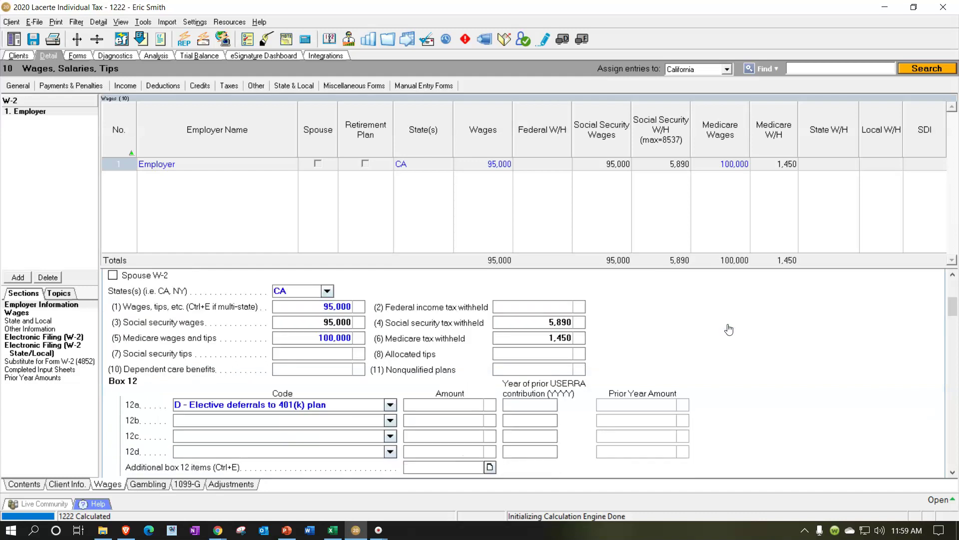
{"action": "left_click", "coordinate": [467, 410]}
{"action": "type", "text": "5000"}
{"action": "key", "text": "Tab"}
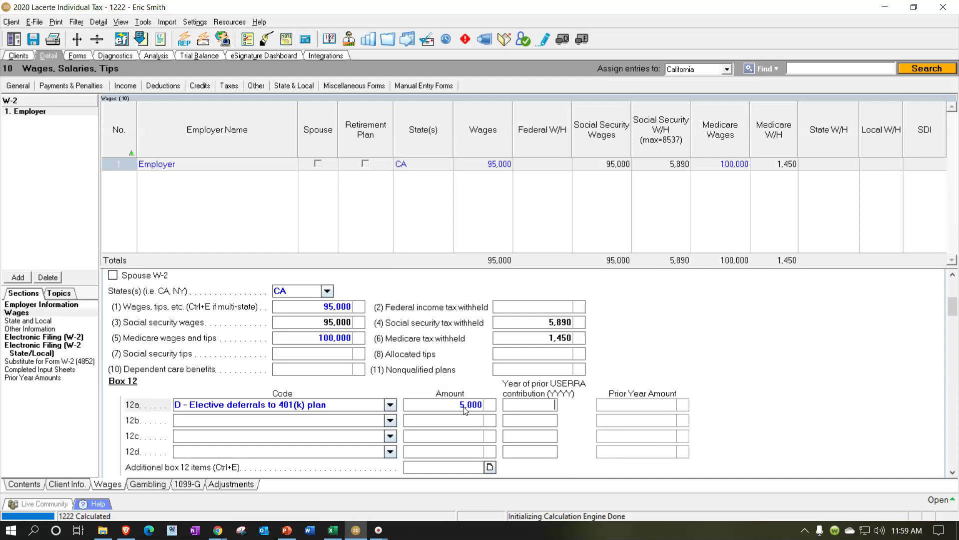
{"action": "left_click", "coordinate": [74, 55]}
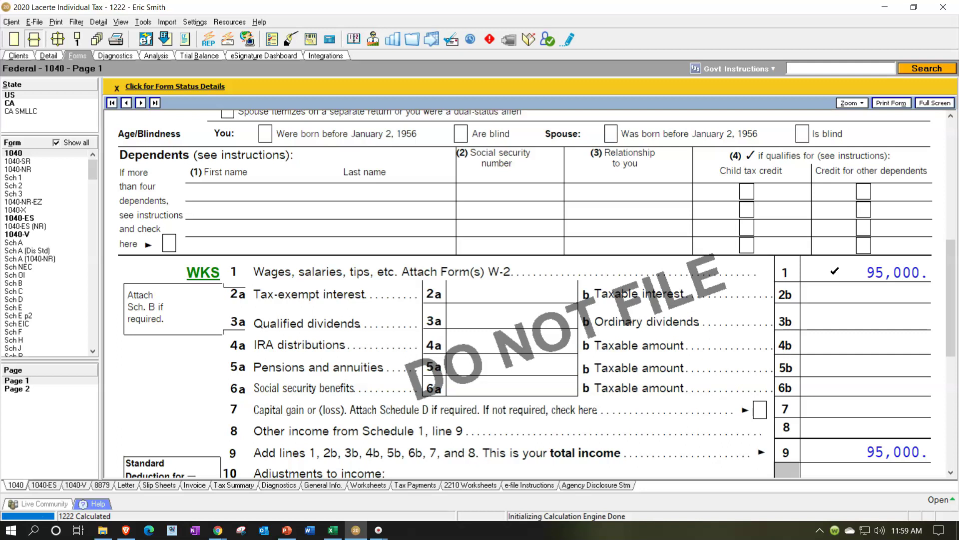
{"action": "scroll", "coordinate": [835, 271], "scroll_direction": "down", "scroll_amount": 3}
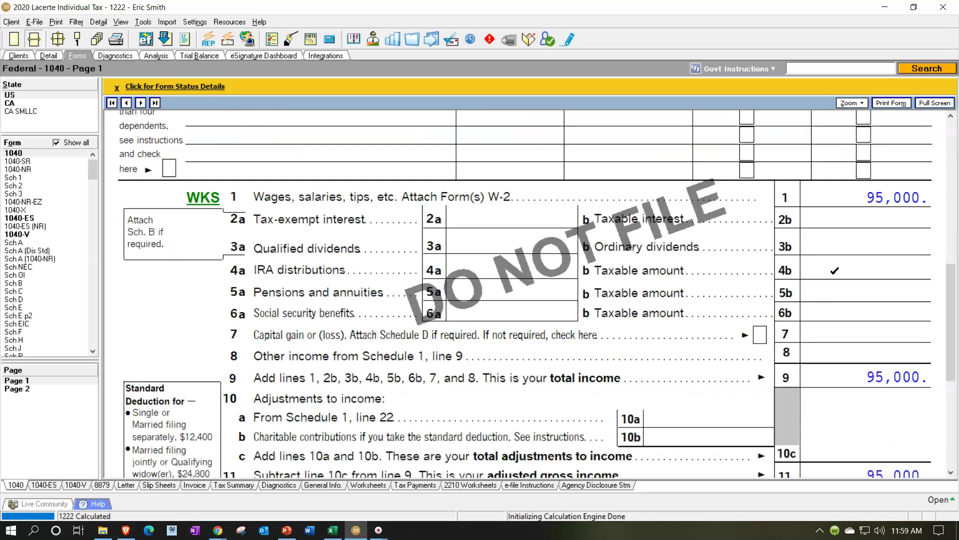
Set the employer's W-2 wages back to 100,000 and clear the 401(k) deferral amount in box 12a
{"action": "left_click", "coordinate": [48, 56]}
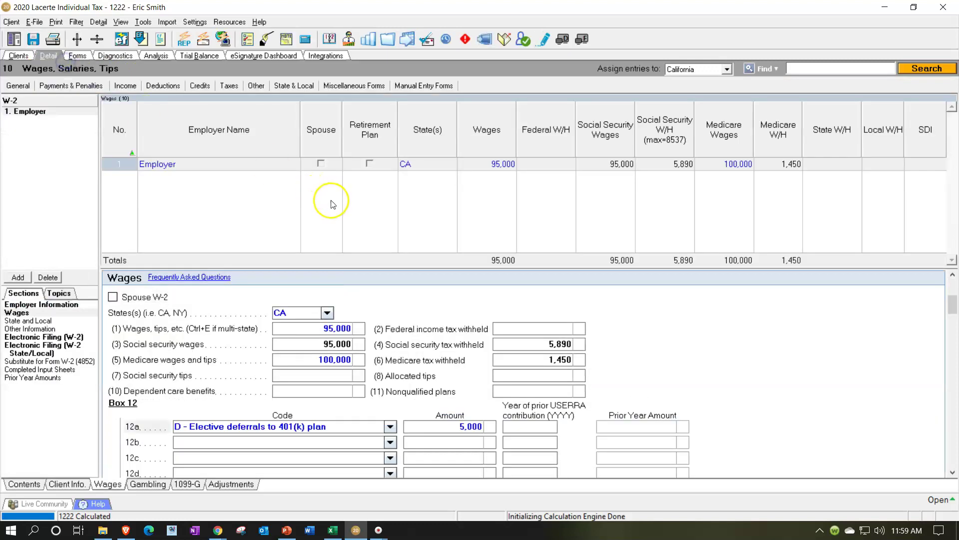
{"action": "left_click", "coordinate": [231, 165]}
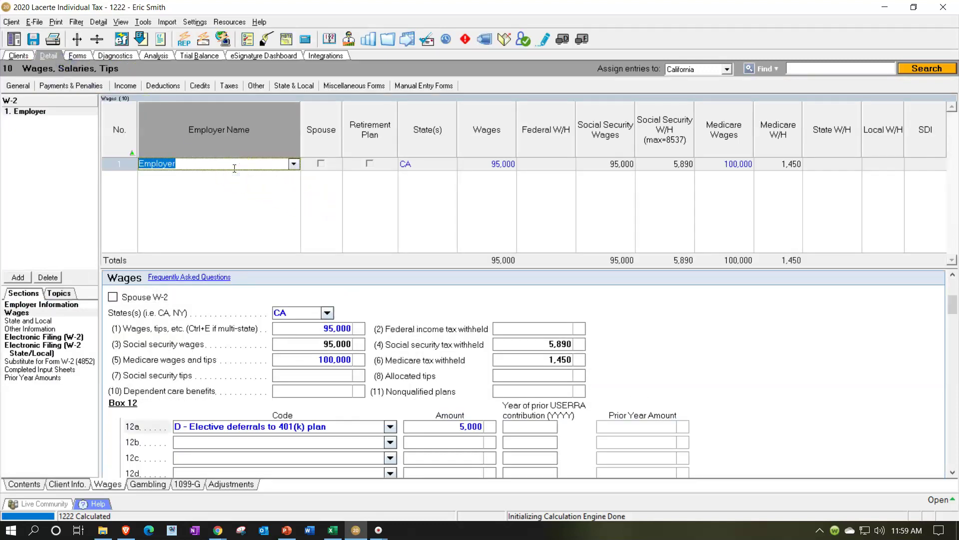
{"action": "left_click", "coordinate": [488, 164]}
{"action": "type", "text": "1"}
{"action": "type", "text": "00,000"}
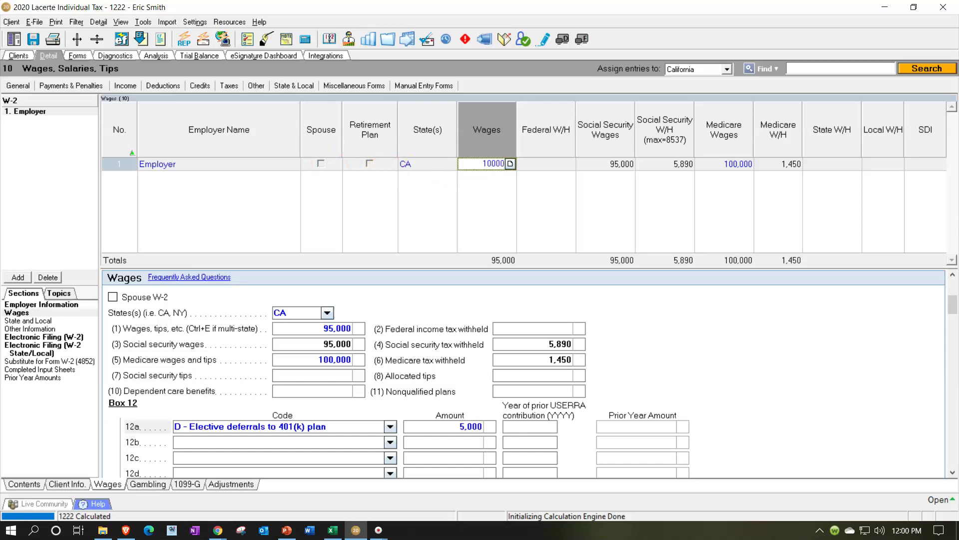
{"action": "key", "text": "Tab"}
{"action": "left_click", "coordinate": [464, 426]}
{"action": "key", "text": "Delete"}
{"action": "key", "text": "Tab"}
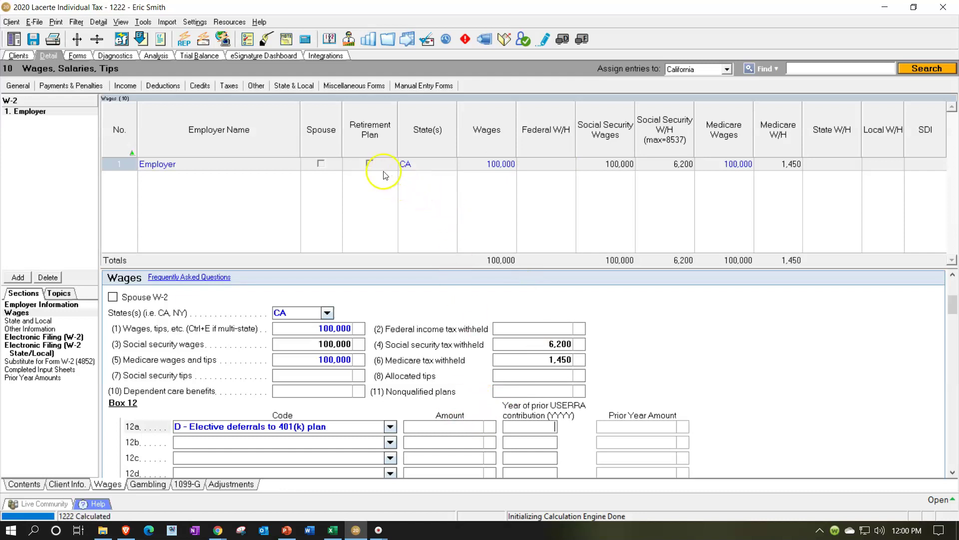
Inspect the employer's retirement plan setting and view the wages line on Form 1040
{"action": "left_click", "coordinate": [370, 164]}
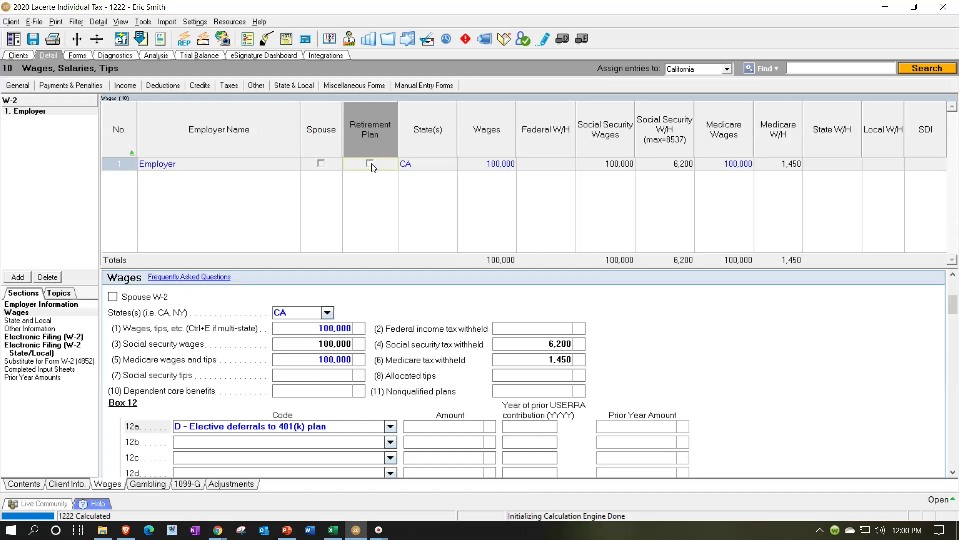
{"action": "left_click", "coordinate": [367, 184]}
{"action": "left_click", "coordinate": [80, 56]}
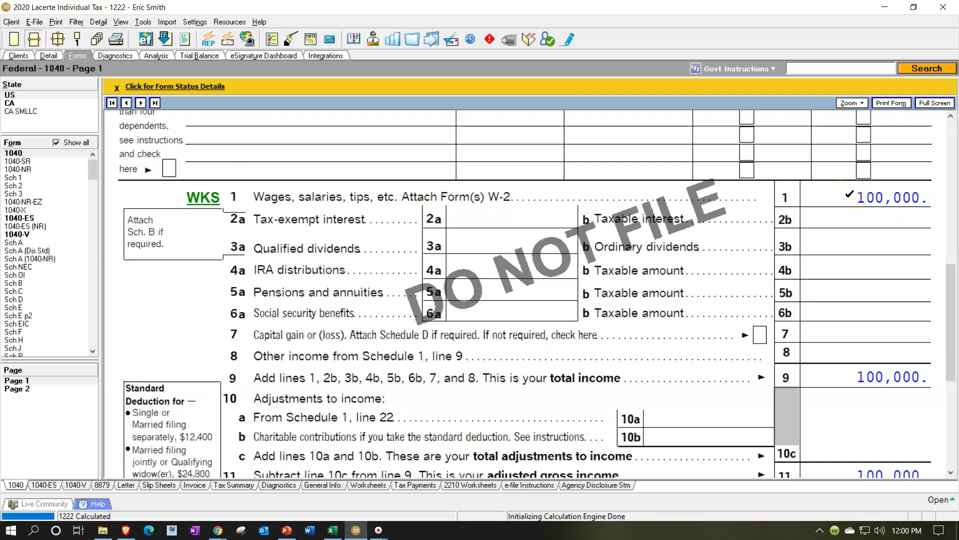
Jump from the IRA deduction on Schedule 1, line 19, to its input and set the taxpayer's traditional IRA contributions to 5,000
{"action": "left_click", "coordinate": [20, 177]}
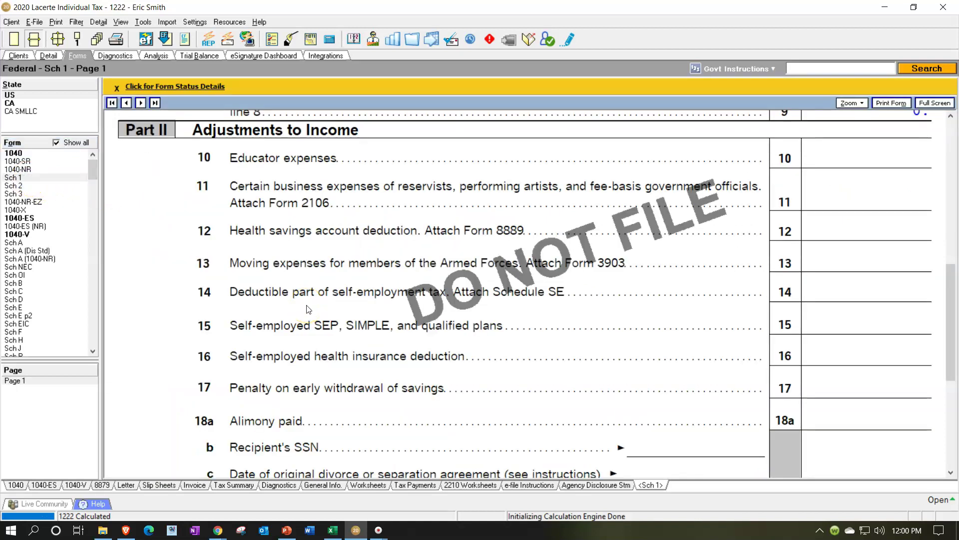
{"action": "scroll", "coordinate": [308, 309], "scroll_direction": "down", "scroll_amount": 5}
{"action": "scroll", "coordinate": [308, 308], "scroll_direction": "up", "scroll_amount": 5}
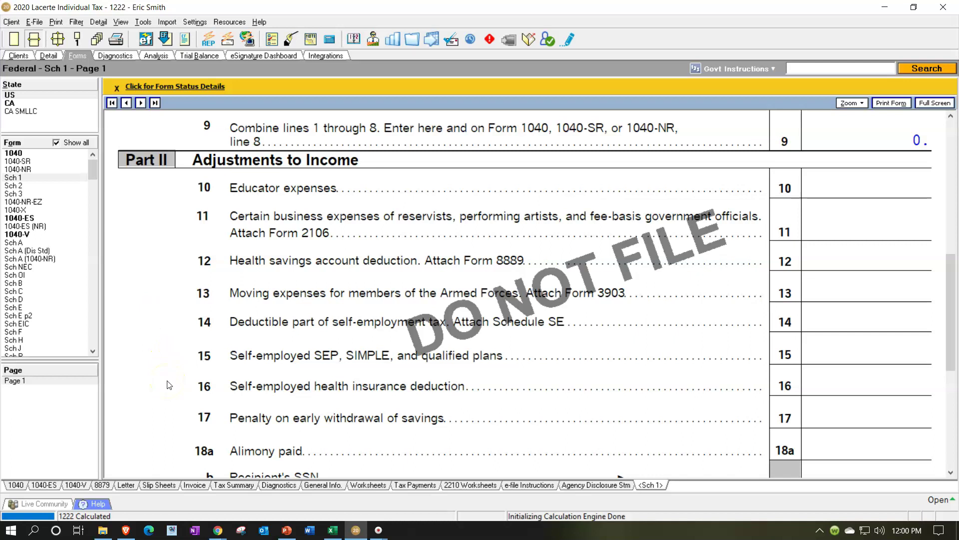
{"action": "scroll", "coordinate": [169, 385], "scroll_direction": "down", "scroll_amount": 3}
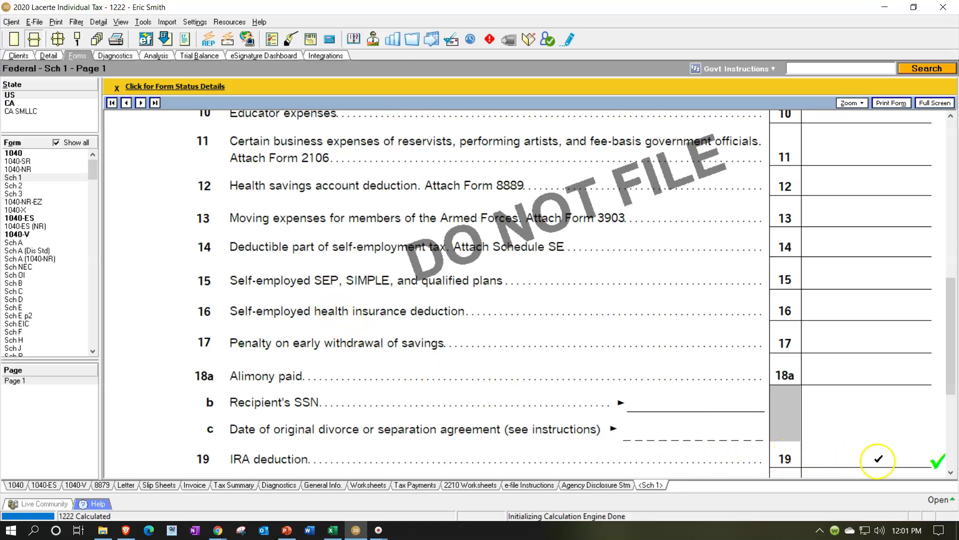
{"action": "right_click", "coordinate": [879, 458]}
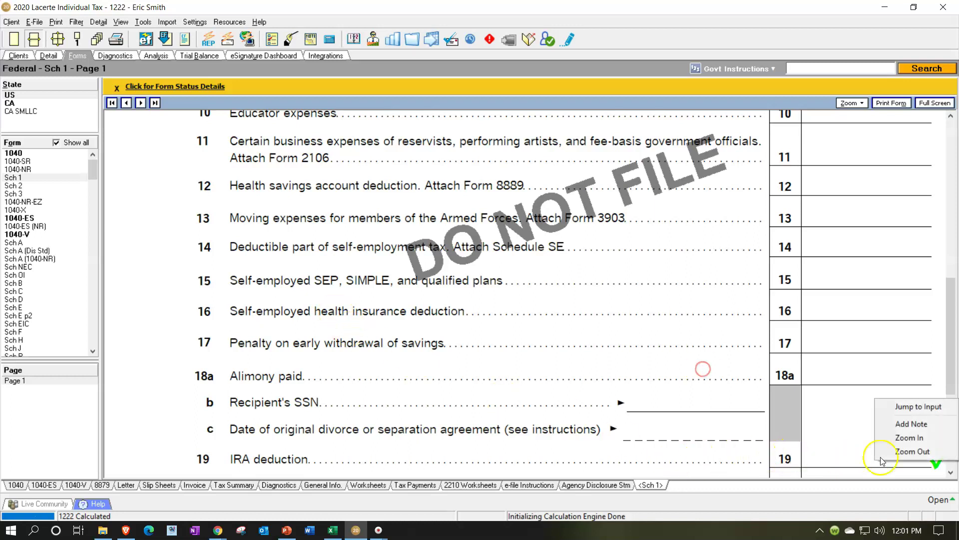
{"action": "left_click", "coordinate": [897, 407]}
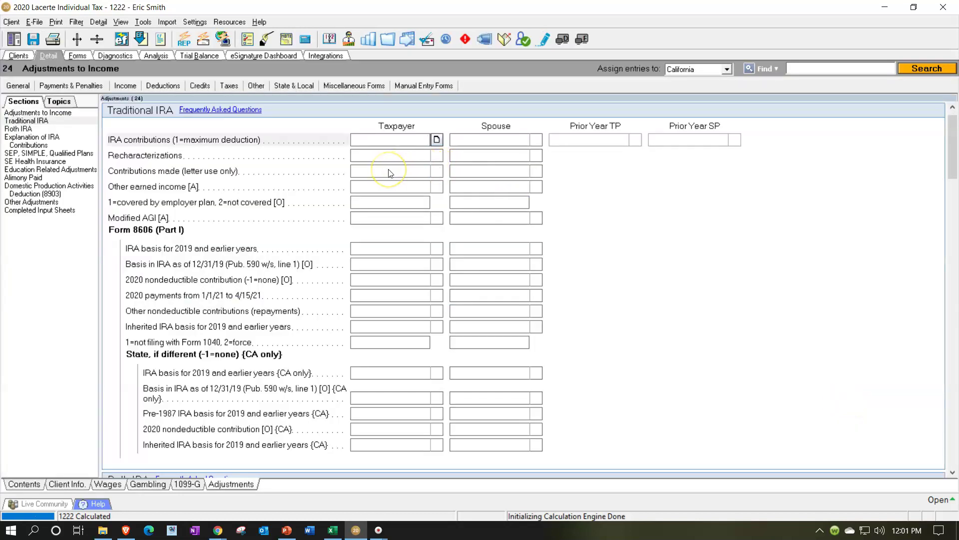
{"action": "type", "text": "5,00"}
{"action": "type", "text": "000"}
{"action": "key", "text": "Tab"}
Check the IRA deduction on Schedule 1 and the adjustments to income on Form 1040
{"action": "left_click", "coordinate": [78, 56]}
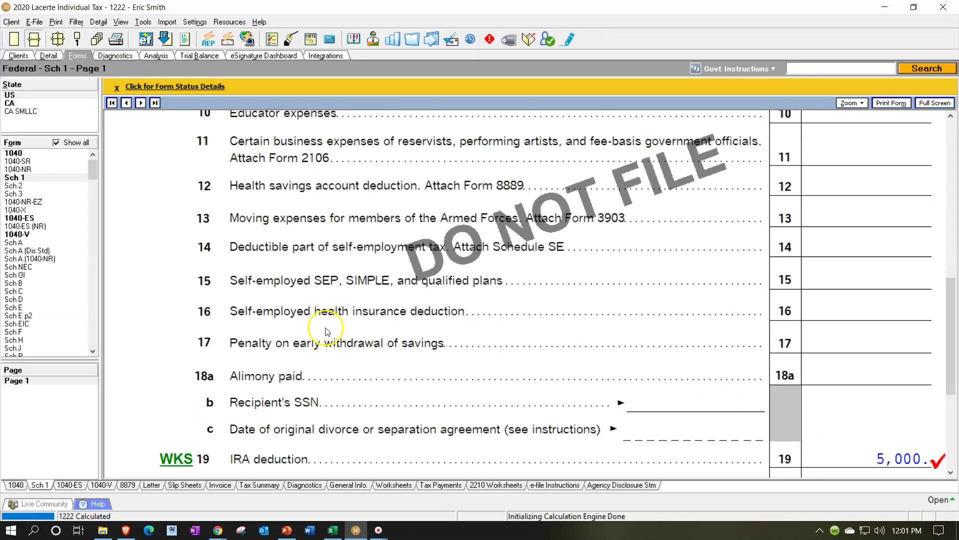
{"action": "left_click", "coordinate": [24, 148]}
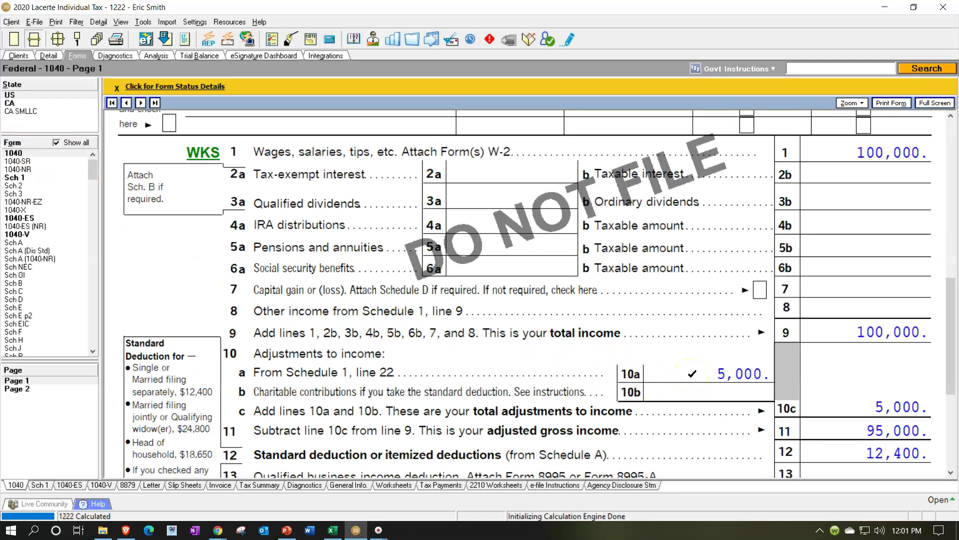
Review the wages, total adjustments and adjusted gross income lines on Form 1040
{"action": "left_click", "coordinate": [817, 438]}
{"action": "left_click", "coordinate": [824, 154]}
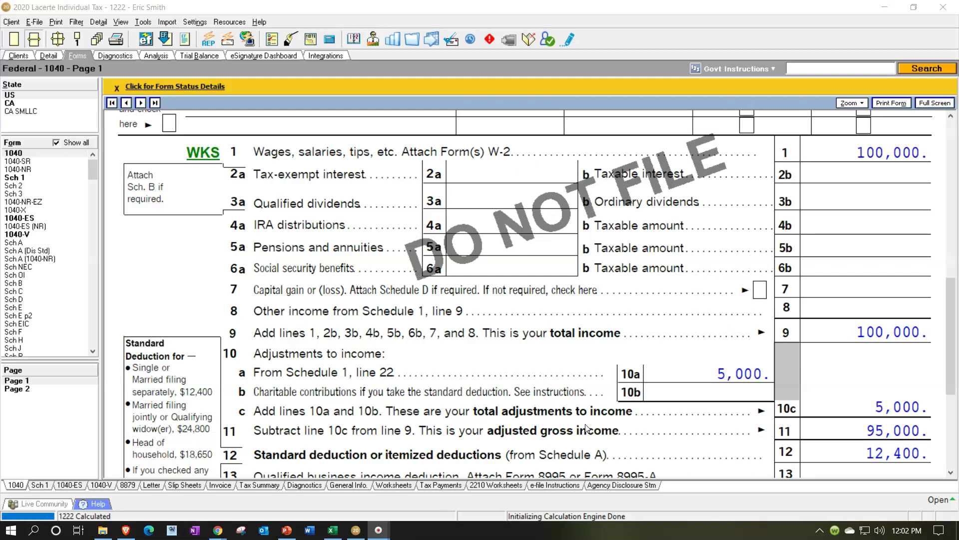
{"action": "left_click", "coordinate": [628, 403]}
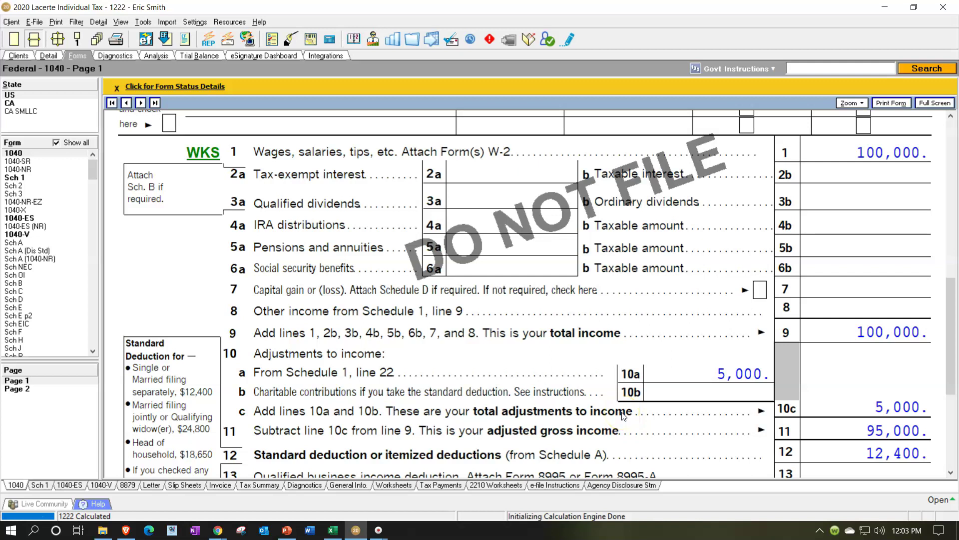
{"action": "left_click", "coordinate": [677, 391]}
Set the taxpayer's traditional IRA contributions to 1 for the maximum deduction and check the adjustments to income on Form 1040
{"action": "left_click", "coordinate": [49, 58]}
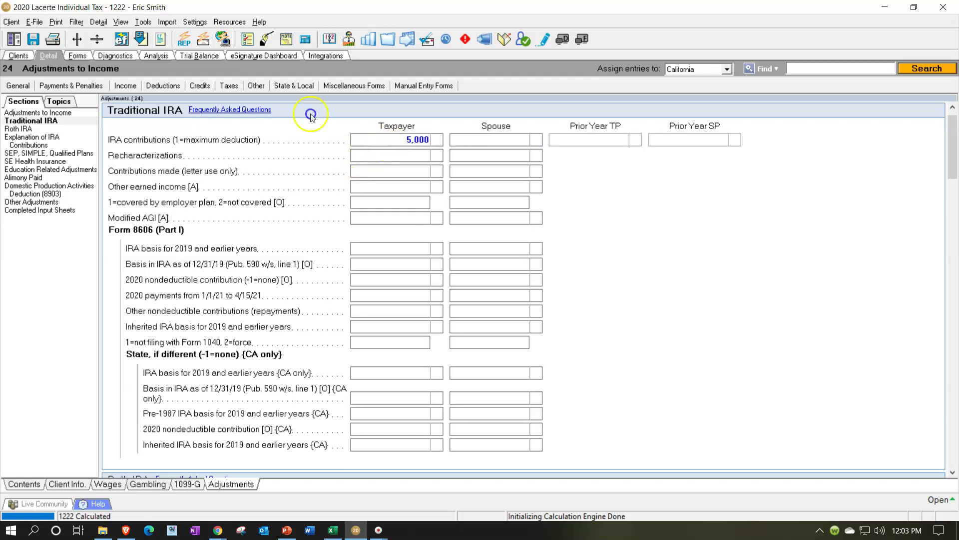
{"action": "left_click", "coordinate": [389, 140]}
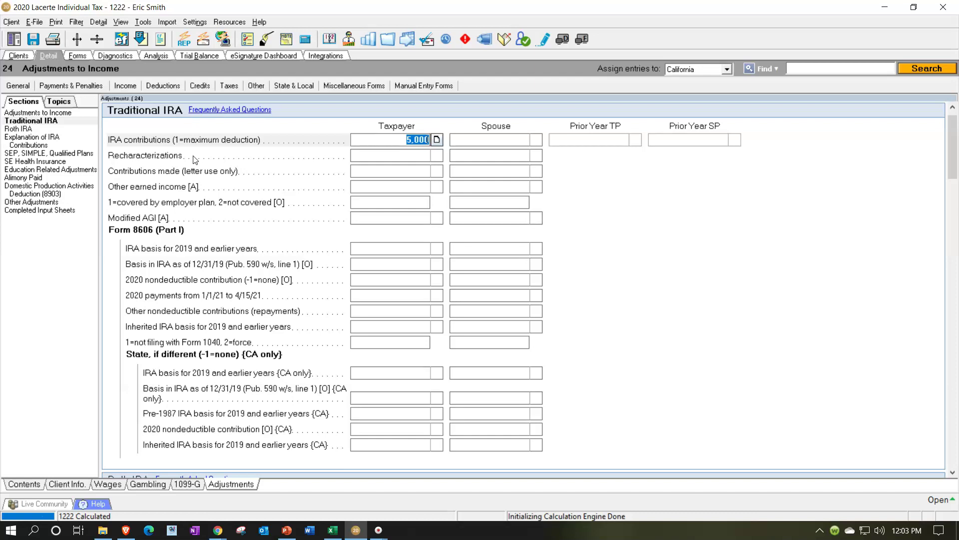
{"action": "type", "text": "1"}
{"action": "key", "text": "Return"}
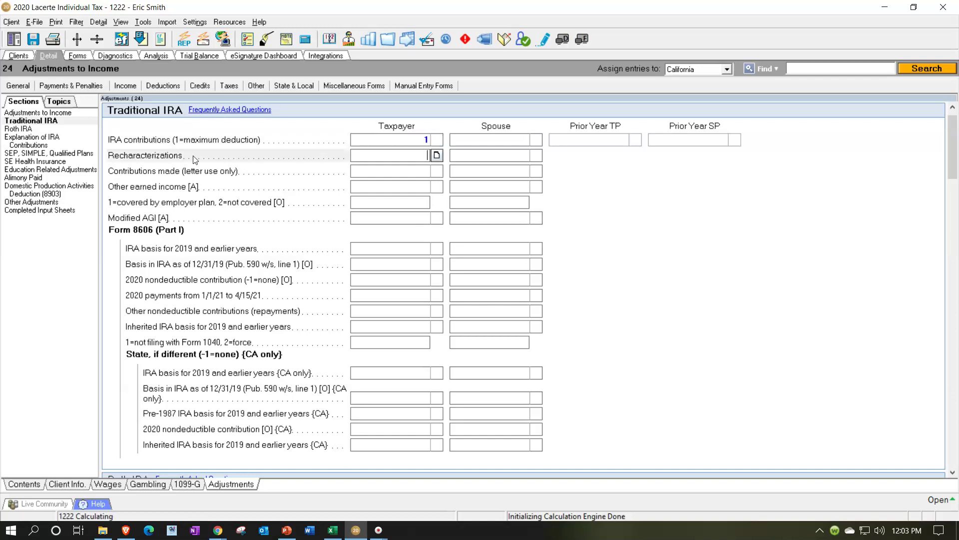
{"action": "left_click", "coordinate": [106, 57]}
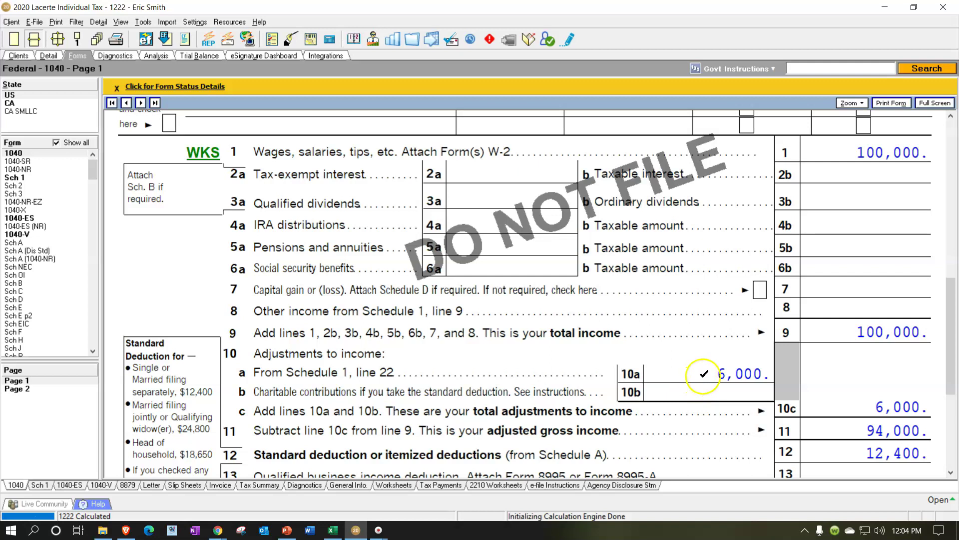
Move the taxpayer's date of birth to an earlier year that makes them over 50, and check line 10a on Form 1040
{"action": "left_click", "coordinate": [48, 55]}
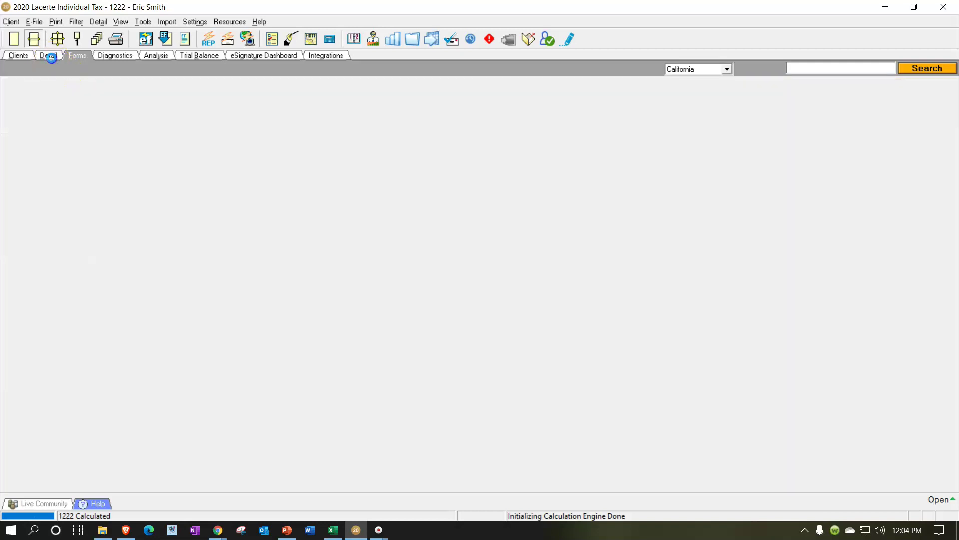
{"action": "left_click", "coordinate": [70, 484]}
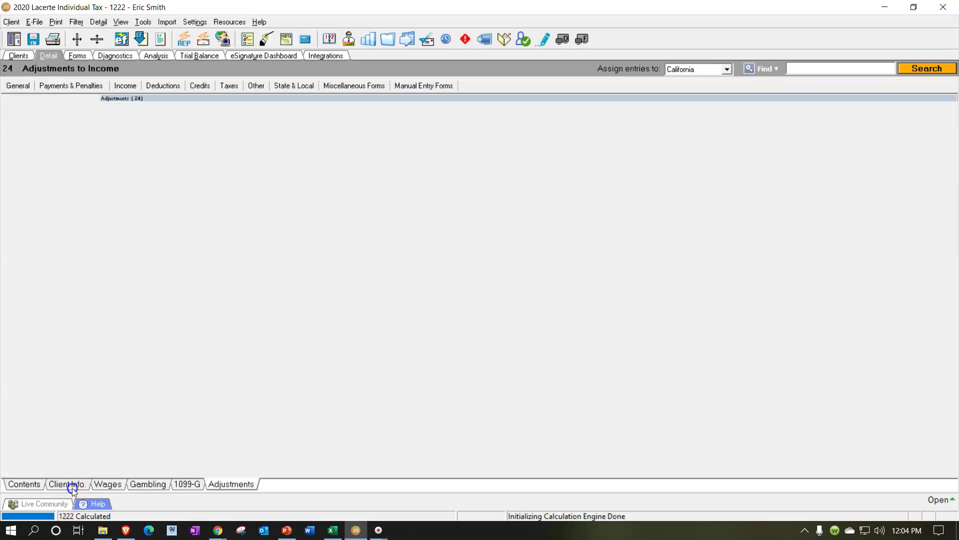
{"action": "scroll", "coordinate": [465, 219], "scroll_direction": "down", "scroll_amount": 4}
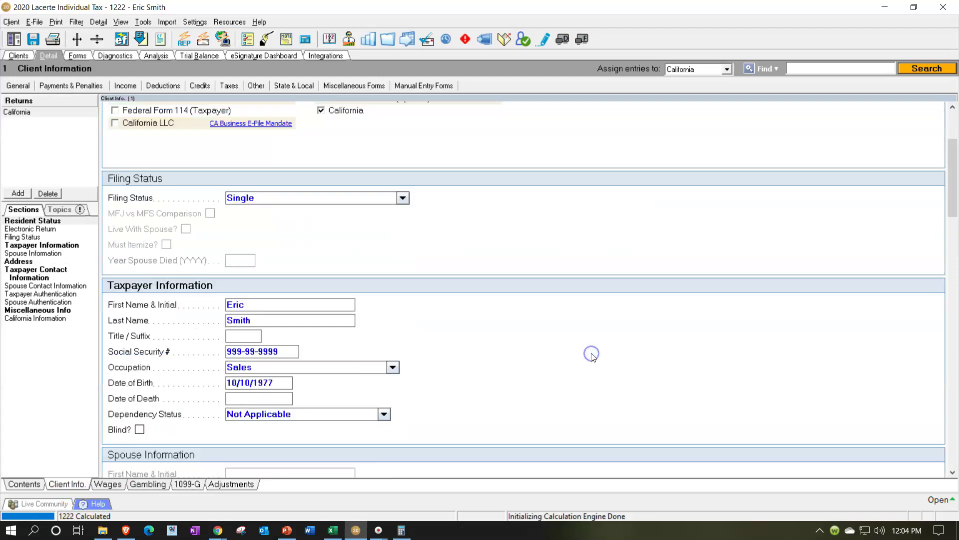
{"action": "left_click", "coordinate": [280, 321]}
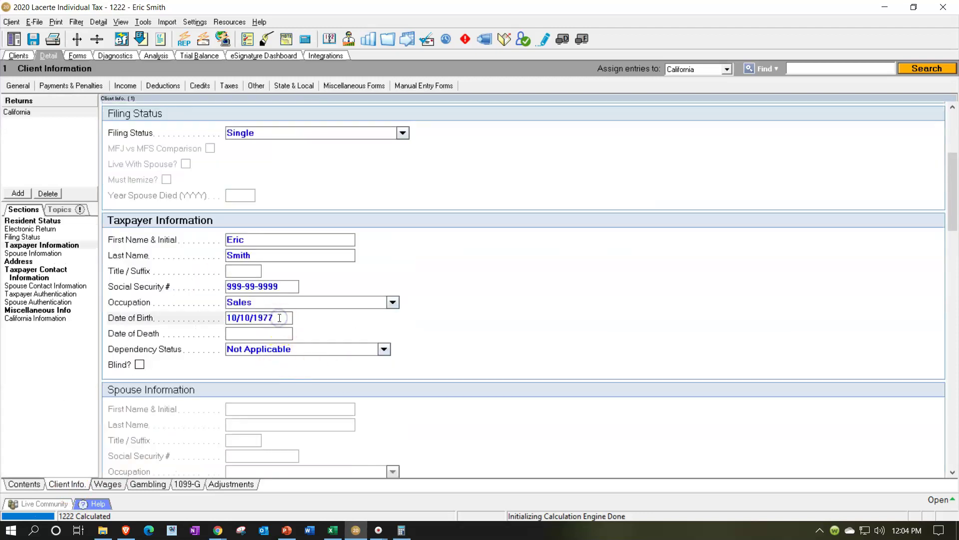
{"action": "key", "text": "BackSpace"}
{"action": "key", "text": "BackSpace"}
{"action": "type", "text": "68"}
{"action": "key", "text": "Tab"}
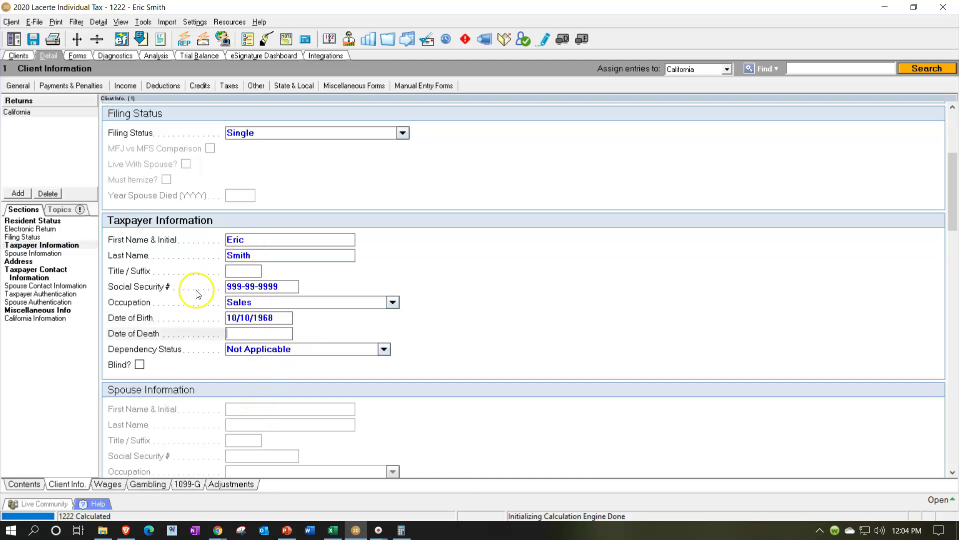
{"action": "left_click", "coordinate": [86, 56]}
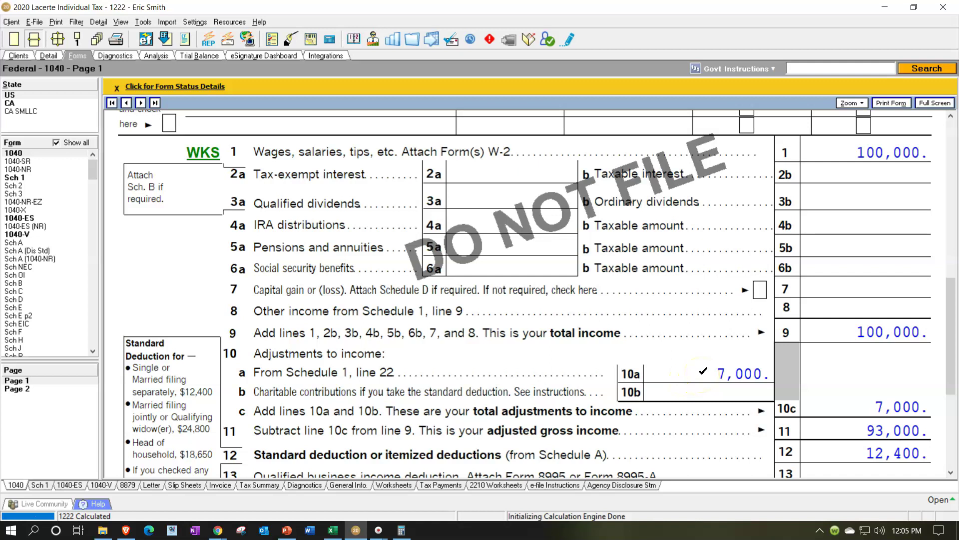
Try to jump from Form 1040, line 10a, to its input
{"action": "right_click", "coordinate": [703, 372]}
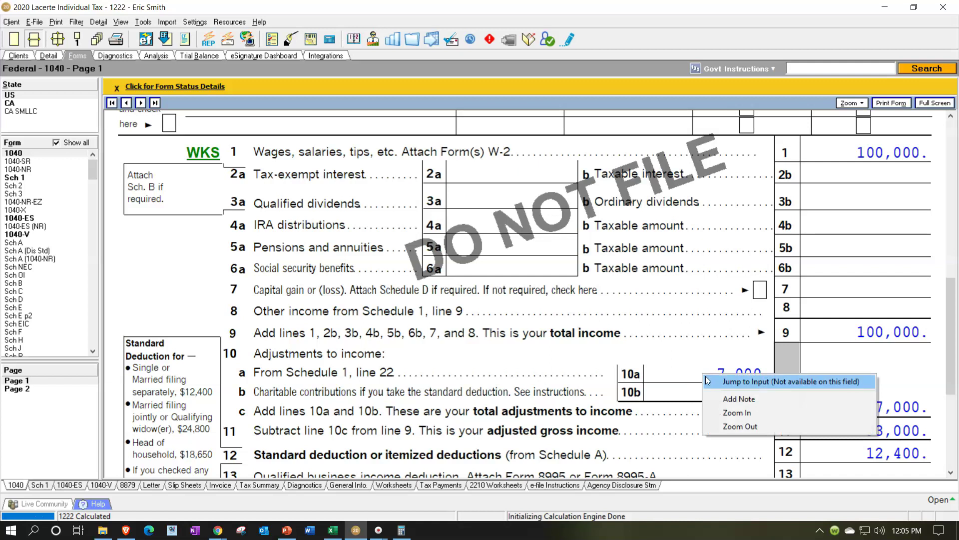
{"action": "left_click", "coordinate": [708, 381]}
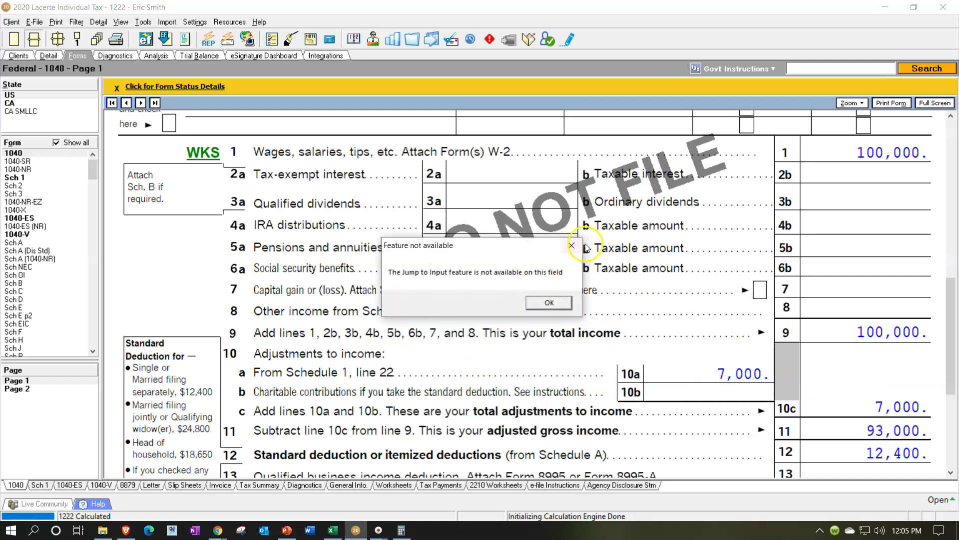
{"action": "left_click", "coordinate": [570, 248]}
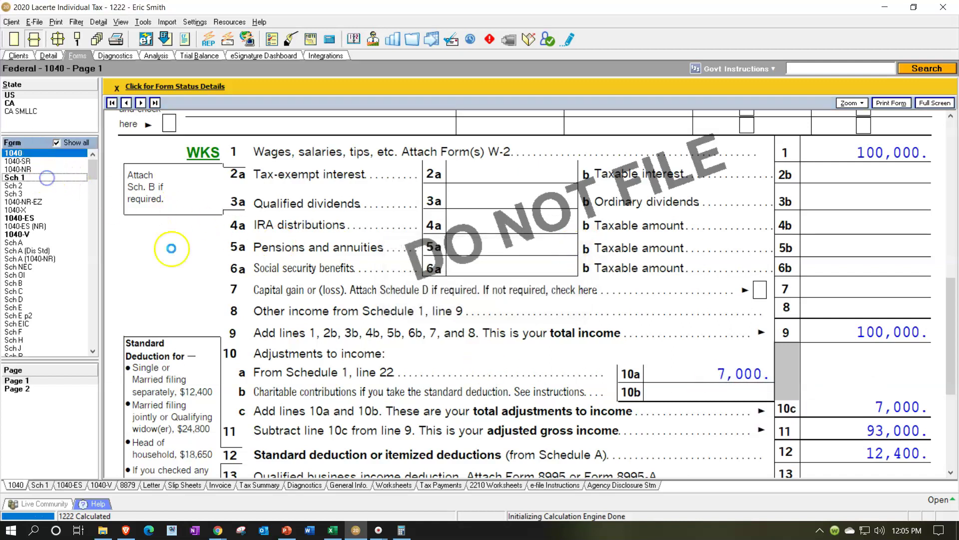
Jump from the IRA deduction on Schedule 1, line 19, to its input and consult the 2020 IRA deduction limits slide in PowerPoint
{"action": "left_click", "coordinate": [46, 177]}
{"action": "scroll", "coordinate": [652, 358], "scroll_direction": "down", "scroll_amount": 2}
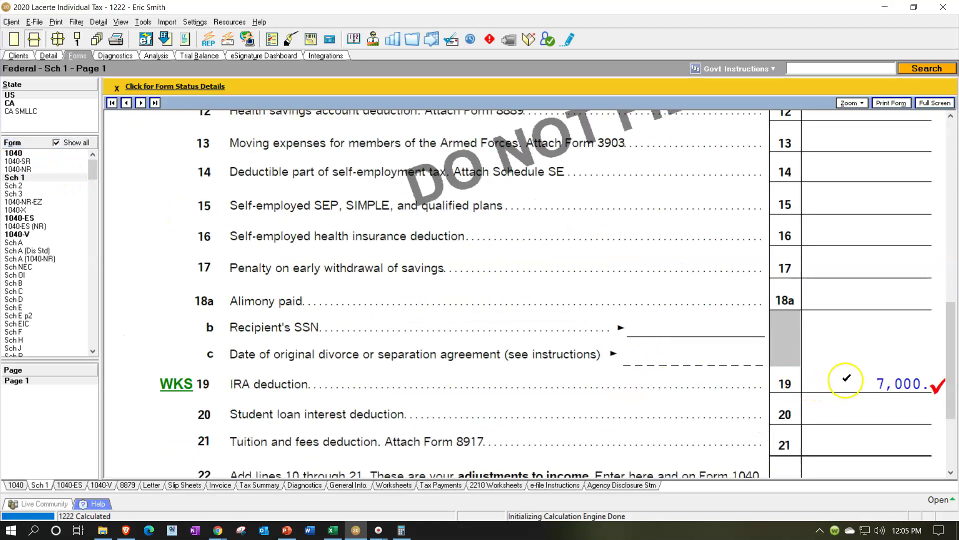
{"action": "right_click", "coordinate": [849, 386]}
{"action": "left_click", "coordinate": [852, 390]}
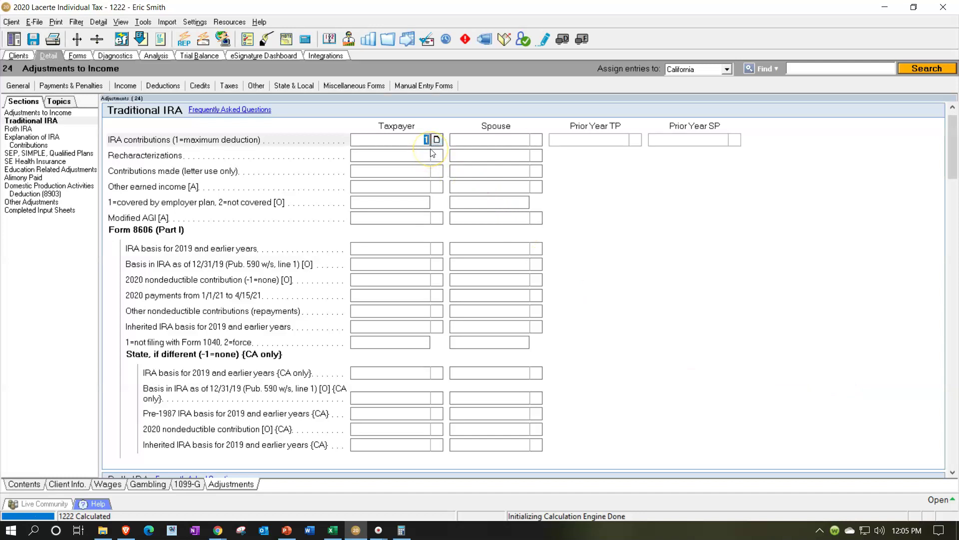
{"action": "key", "text": "alt+Tab"}
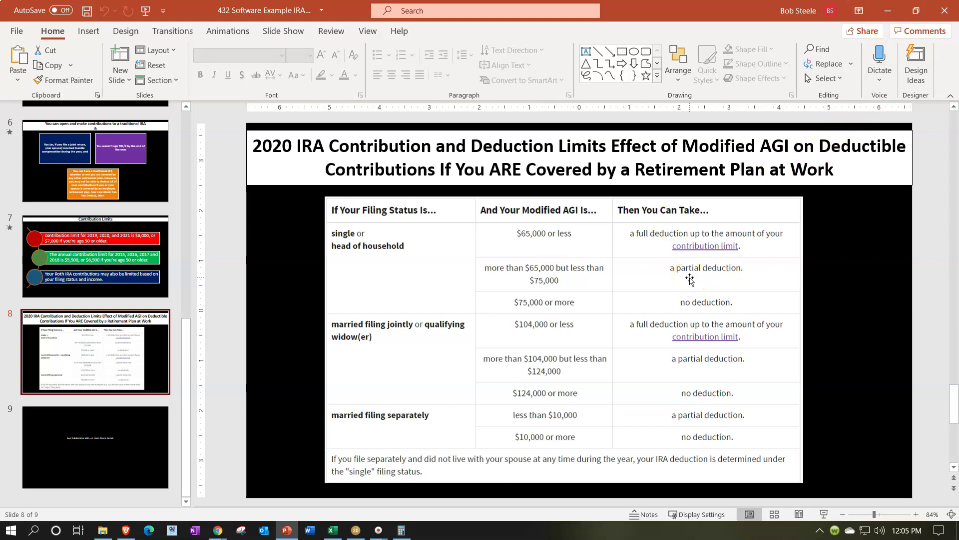
{"action": "left_click", "coordinate": [888, 10]}
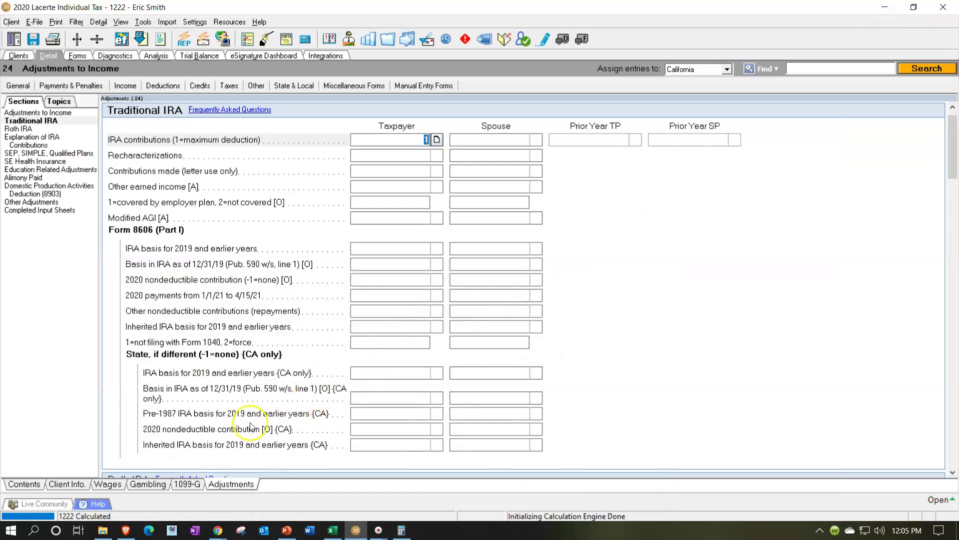
Restore the original year in the taxpayer's date of birth in the client information
{"action": "left_click", "coordinate": [65, 483]}
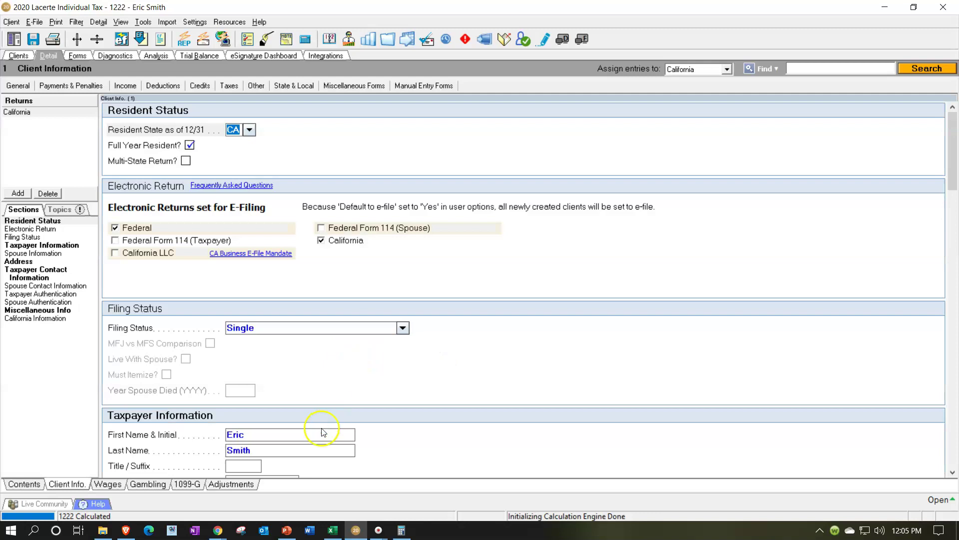
{"action": "scroll", "coordinate": [322, 429], "scroll_direction": "down", "scroll_amount": 10}
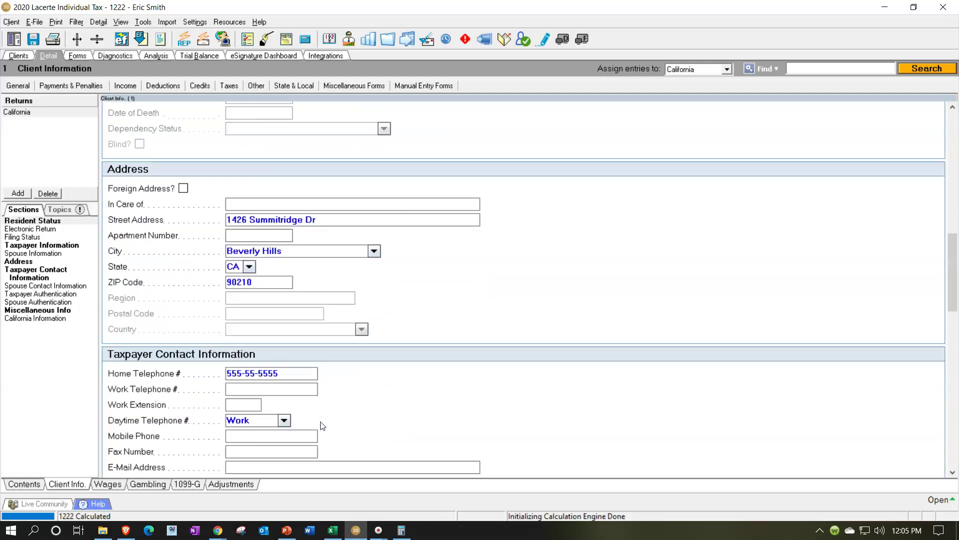
{"action": "scroll", "coordinate": [322, 426], "scroll_direction": "up", "scroll_amount": 10}
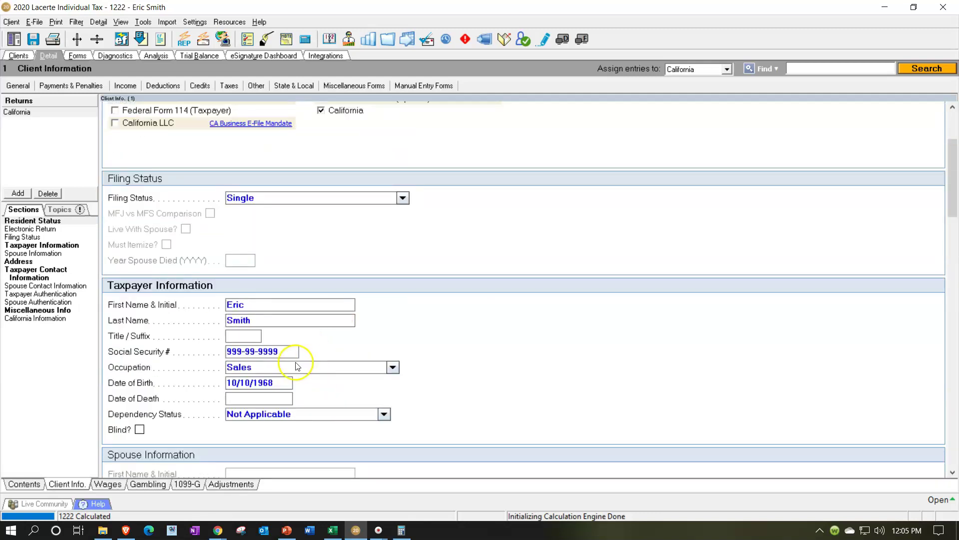
{"action": "left_click", "coordinate": [280, 382]}
{"action": "key", "text": "BackSpace"}
{"action": "key", "text": "BackSpace"}
{"action": "type", "text": "77"}
{"action": "key", "text": "Tab"}
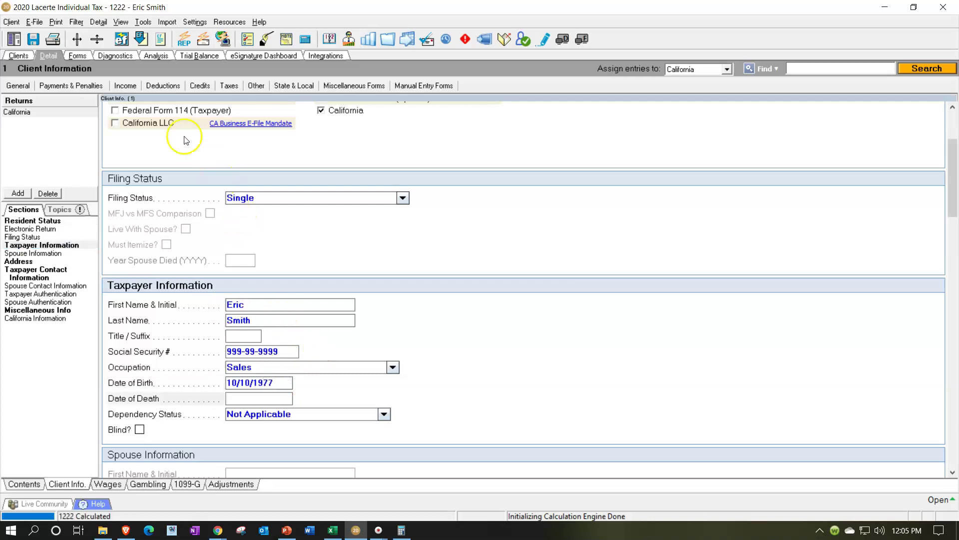
Mark the employer's W-2 wage entry as covered by a retirement plan
{"action": "left_click", "coordinate": [127, 86]}
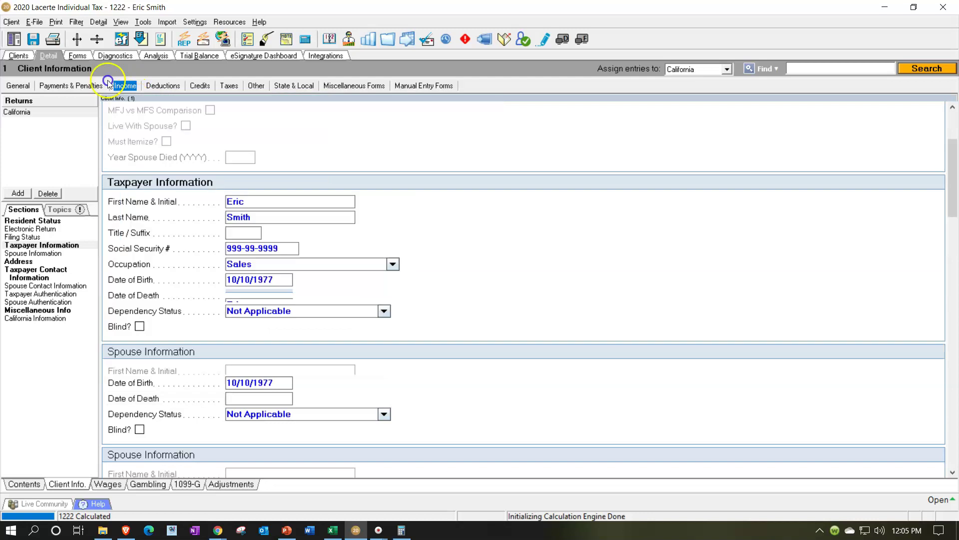
{"action": "left_click", "coordinate": [134, 100]}
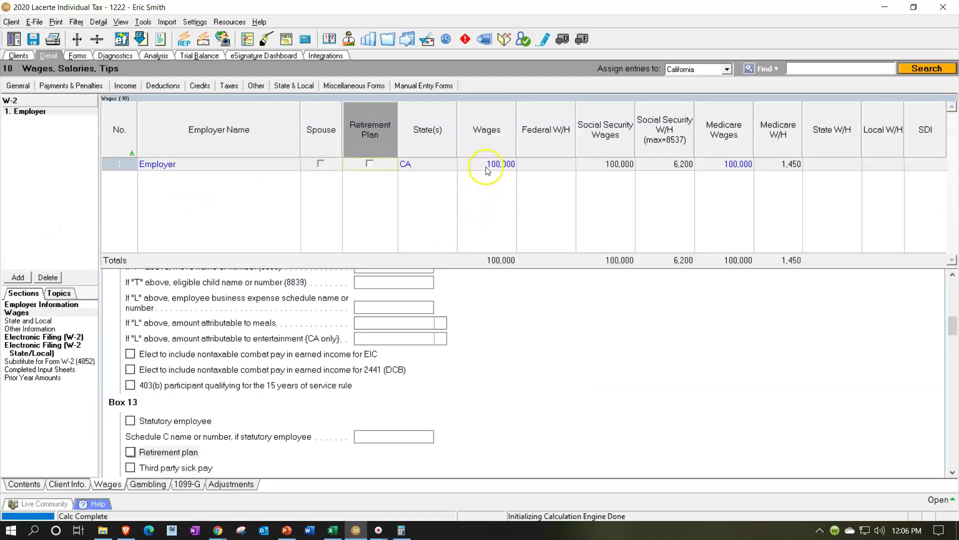
{"action": "left_click", "coordinate": [369, 165]}
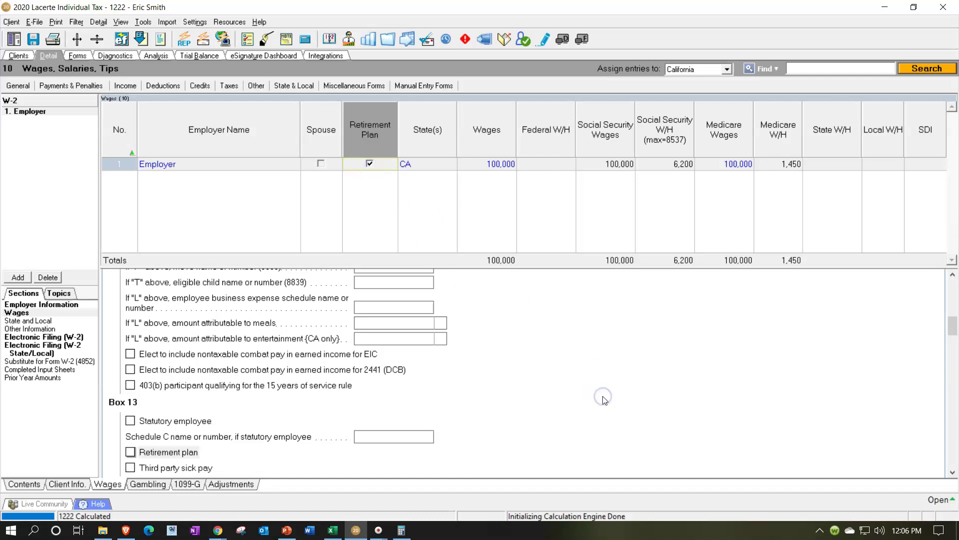
{"action": "left_click", "coordinate": [581, 387]}
Enter 10,000 as the box 12a amount for elective deferrals to a 401(k) plan on the employer's W-2
{"action": "scroll", "coordinate": [580, 385], "scroll_direction": "up", "scroll_amount": 10}
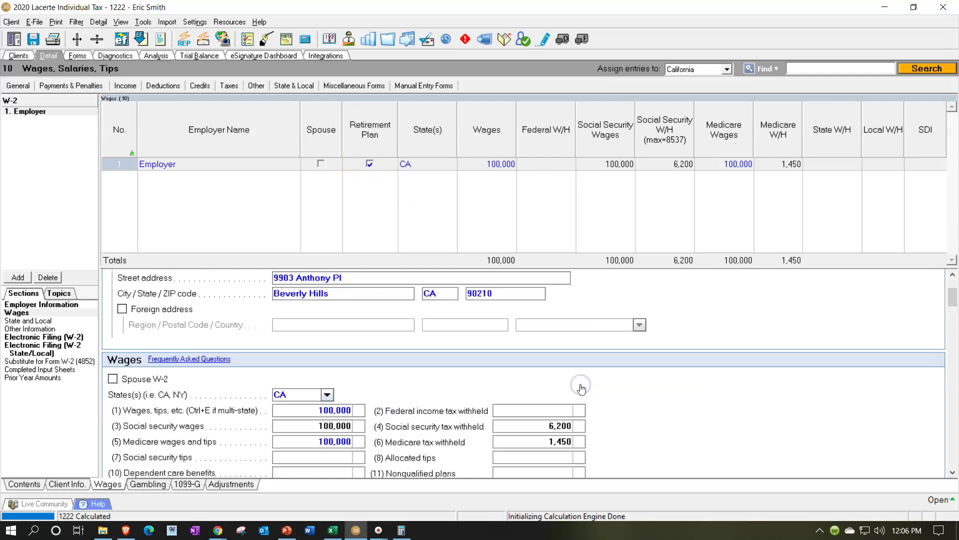
{"action": "scroll", "coordinate": [579, 385], "scroll_direction": "down", "scroll_amount": 3}
{"action": "left_click", "coordinate": [471, 383]}
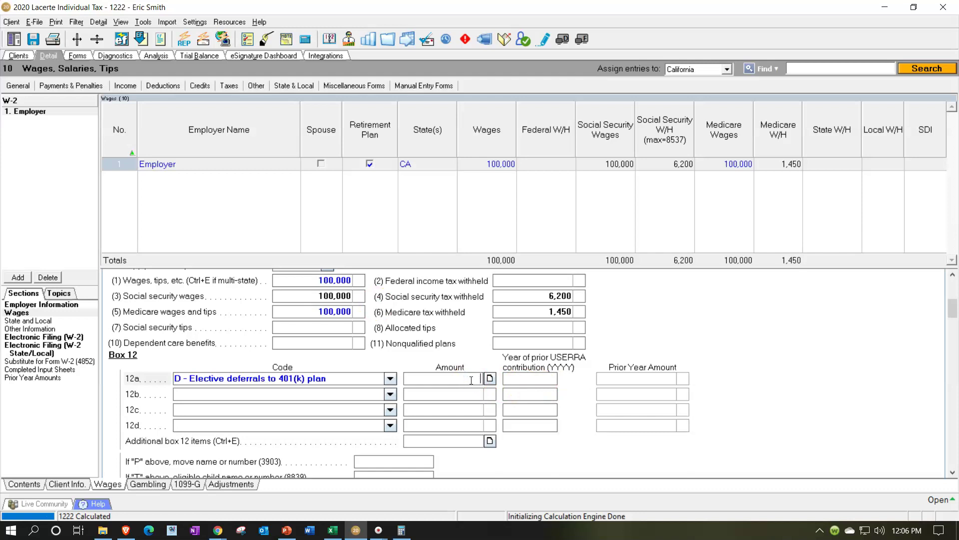
{"action": "type", "text": "10000"}
{"action": "key", "text": "Tab"}
{"action": "left_click", "coordinate": [469, 386]}
Check the IRA deduction on Schedule 1, line 19, against the single-filer income limits on the PowerPoint slide
{"action": "left_click", "coordinate": [82, 61]}
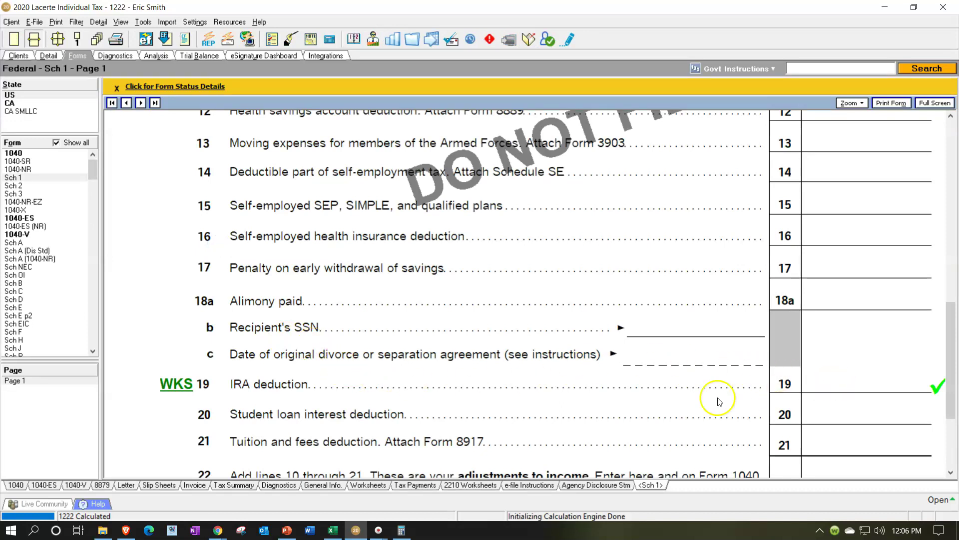
{"action": "left_click", "coordinate": [284, 535]}
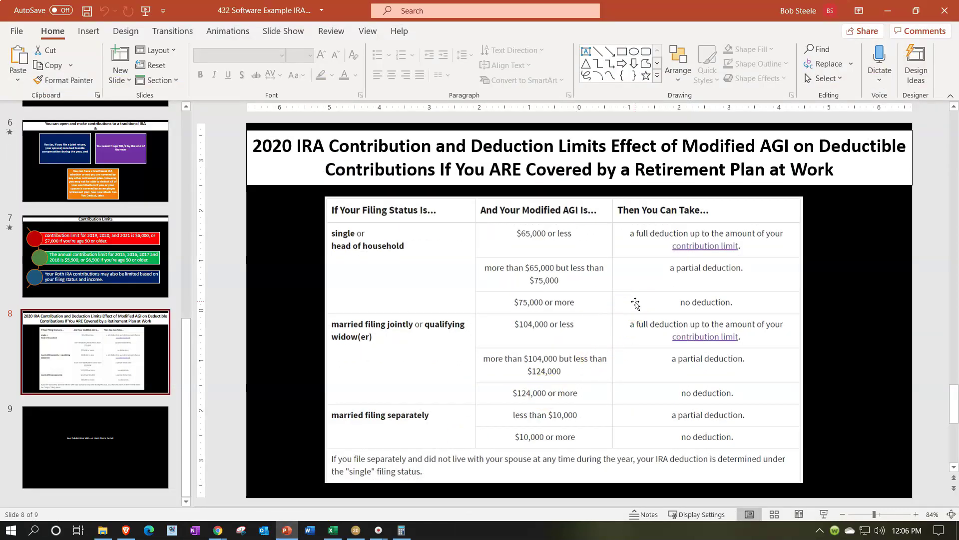
{"action": "left_click", "coordinate": [599, 306]}
{"action": "left_click", "coordinate": [888, 11]}
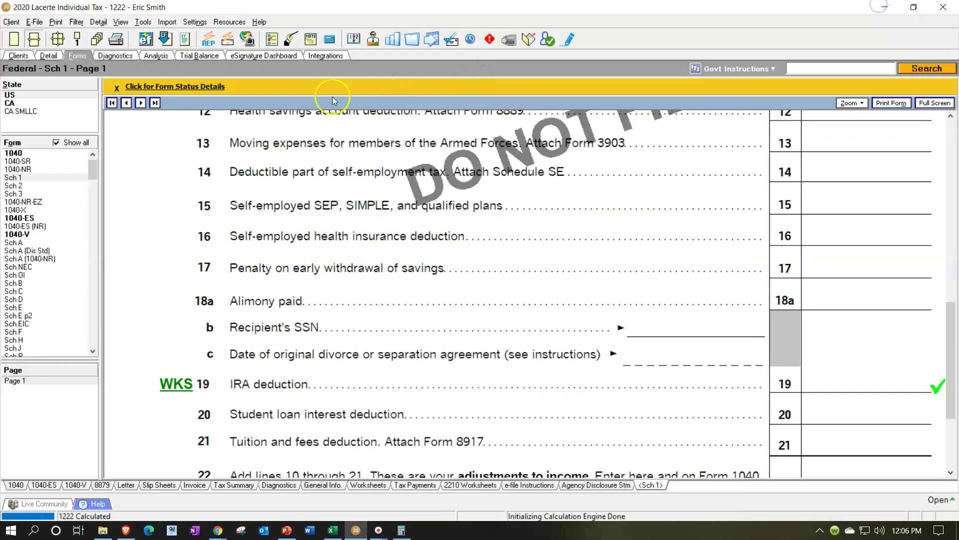
Clear the 401(k) elective deferral amount in box 12a of the employer's W-2
{"action": "left_click", "coordinate": [49, 56]}
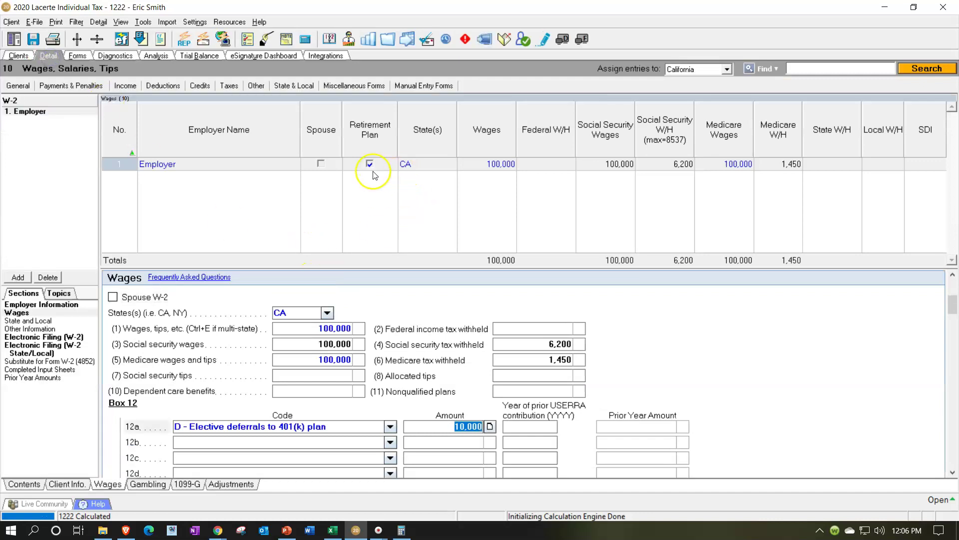
{"action": "left_click", "coordinate": [451, 433]}
{"action": "left_click", "coordinate": [451, 426]}
{"action": "key", "text": "Tab"}
{"action": "left_click", "coordinate": [460, 423]}
{"action": "key", "text": "Delete"}
{"action": "key", "text": "Tab"}
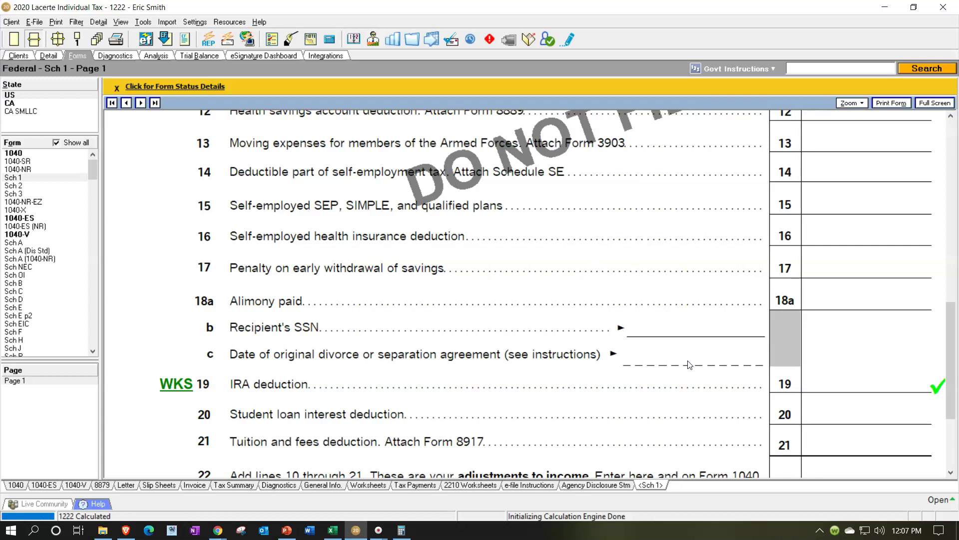
Consult the PowerPoint slide's modified AGI limits for taxpayers covered by a workplace retirement plan
{"action": "left_click", "coordinate": [287, 529]}
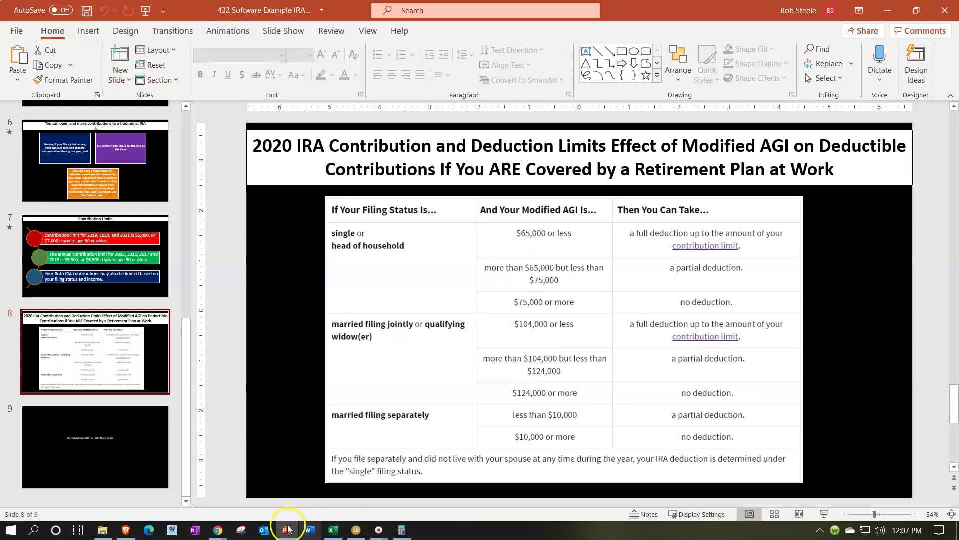
{"action": "left_click", "coordinate": [285, 528]}
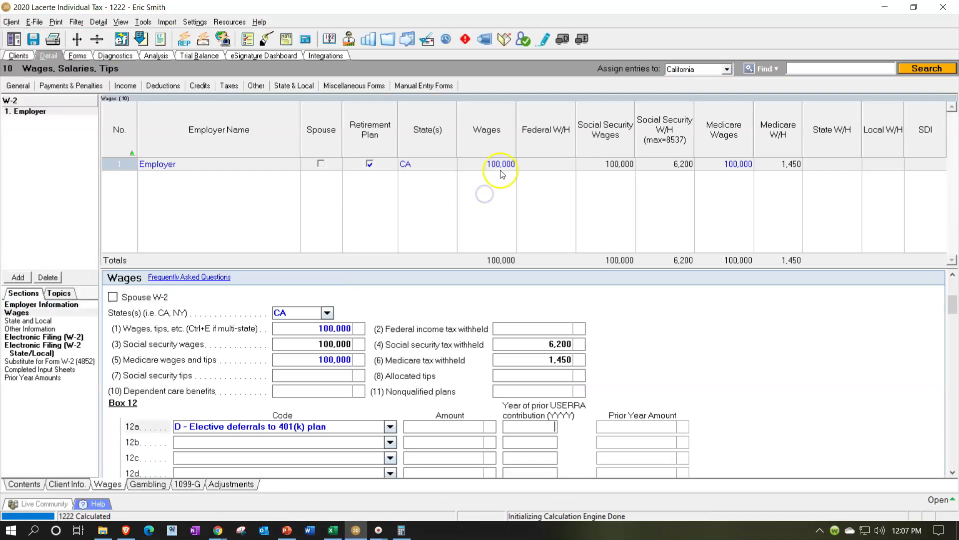
Set the wages on the employer's W-2 to 60,000
{"action": "left_click", "coordinate": [499, 165]}
{"action": "type", "text": "60,0"}
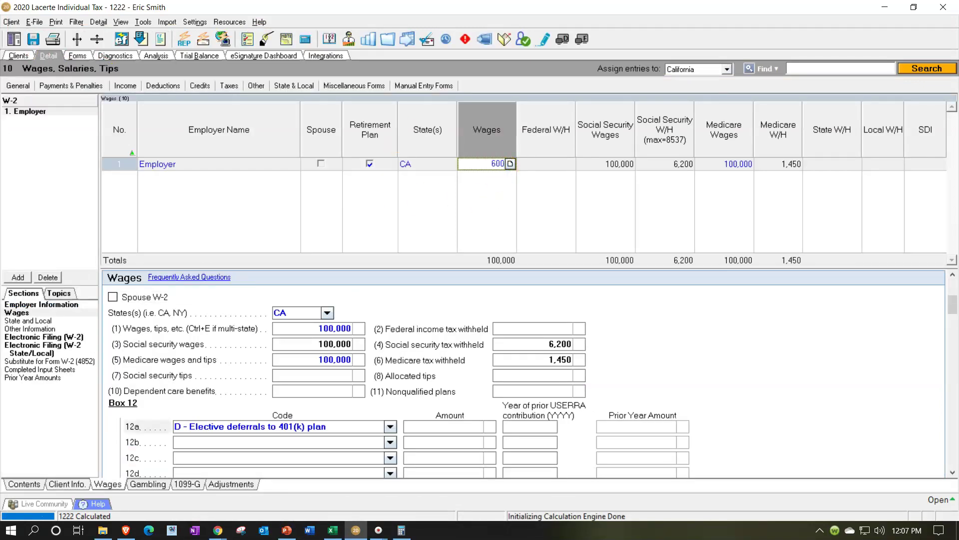
{"action": "type", "text": "00"}
{"action": "key", "text": "Tab"}
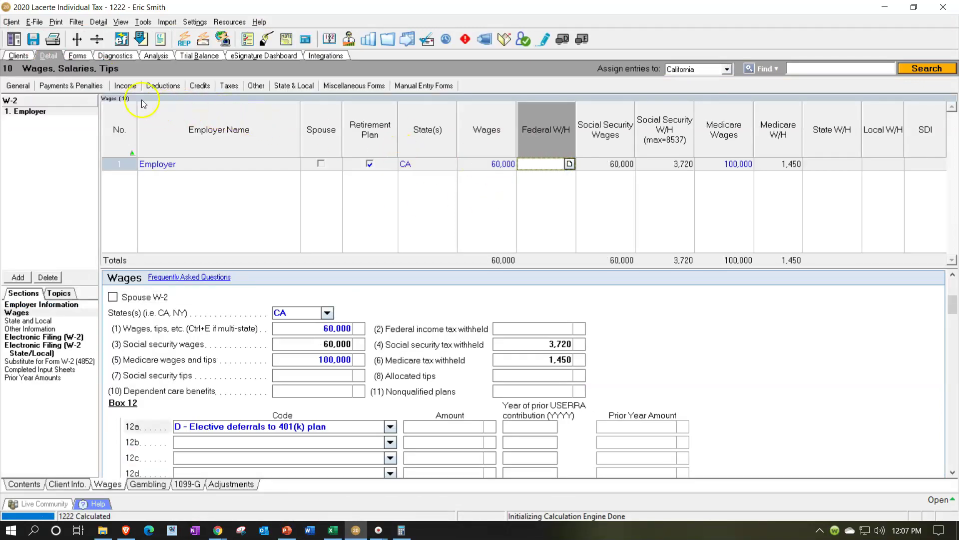
Check the Schedule 1, line 19 IRA deduction and compare it with the PowerPoint slide's full-deduction income limit for single filers
{"action": "left_click", "coordinate": [78, 56]}
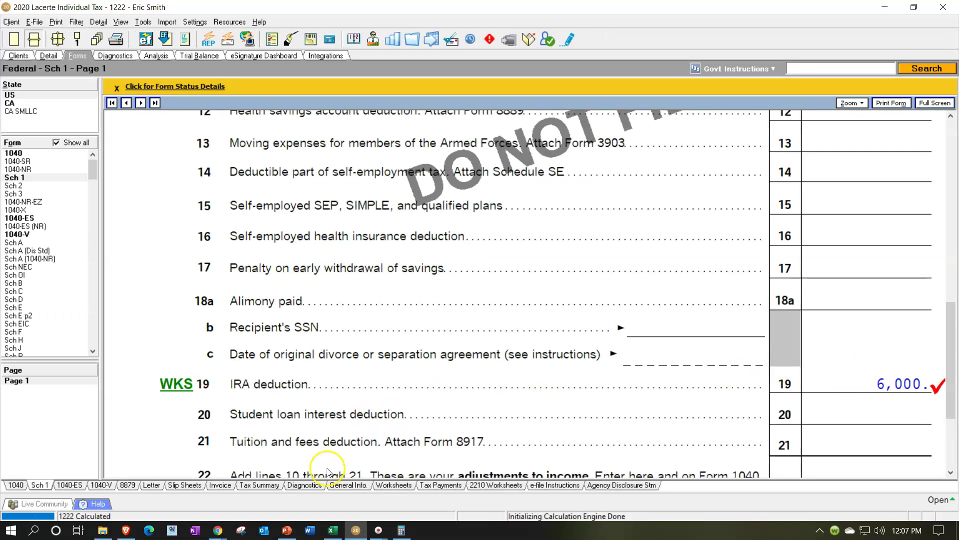
{"action": "left_click", "coordinate": [287, 530]}
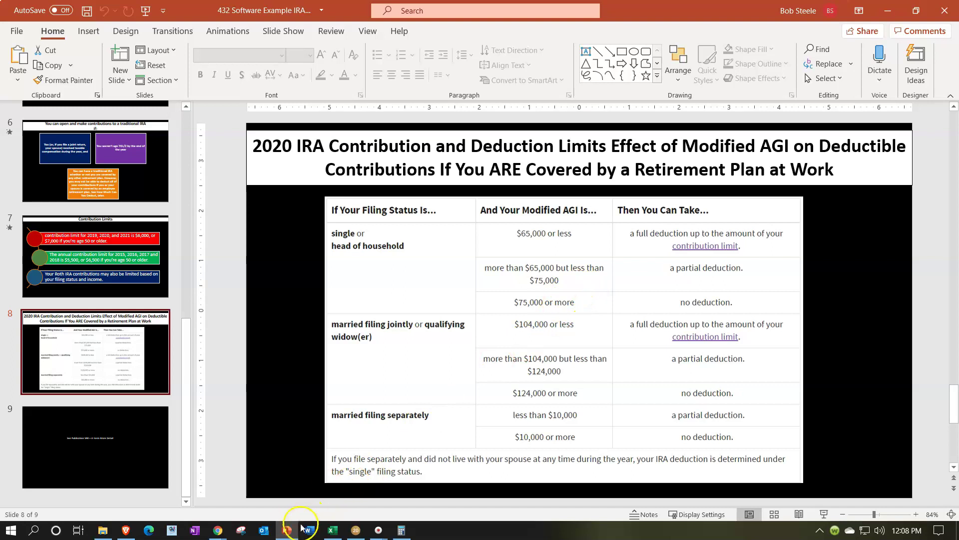
{"action": "left_click", "coordinate": [356, 531]}
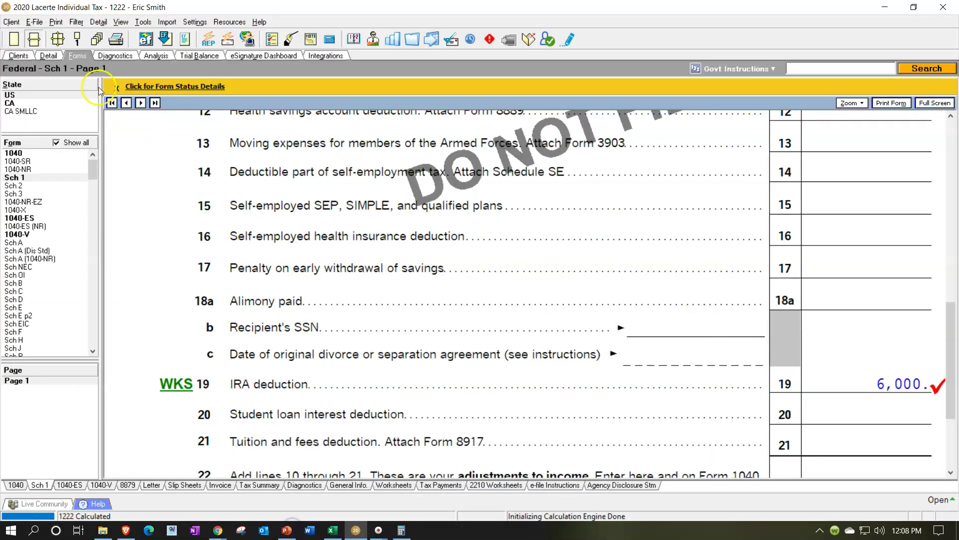
Set the wages on the employer's W-2 to 68,000
{"action": "left_click", "coordinate": [49, 56]}
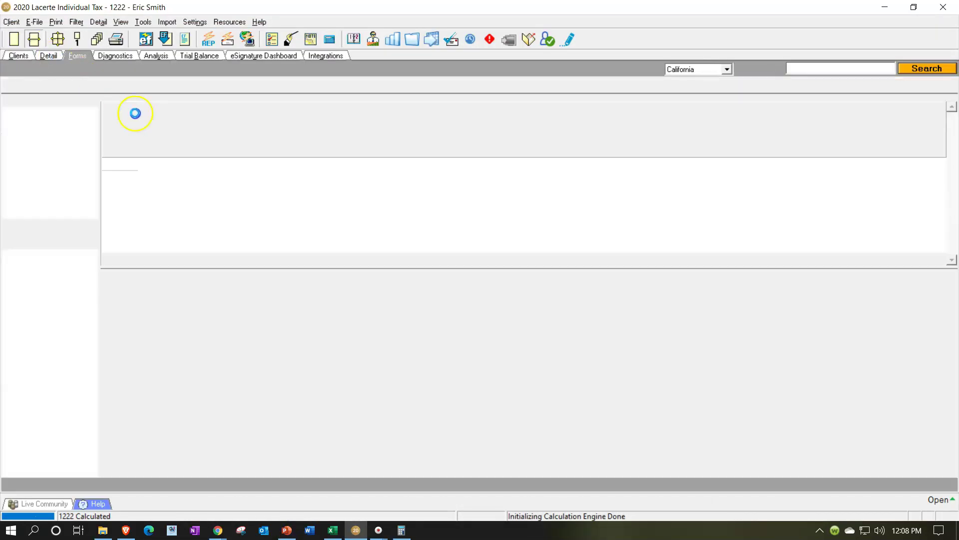
{"action": "left_click", "coordinate": [480, 164]}
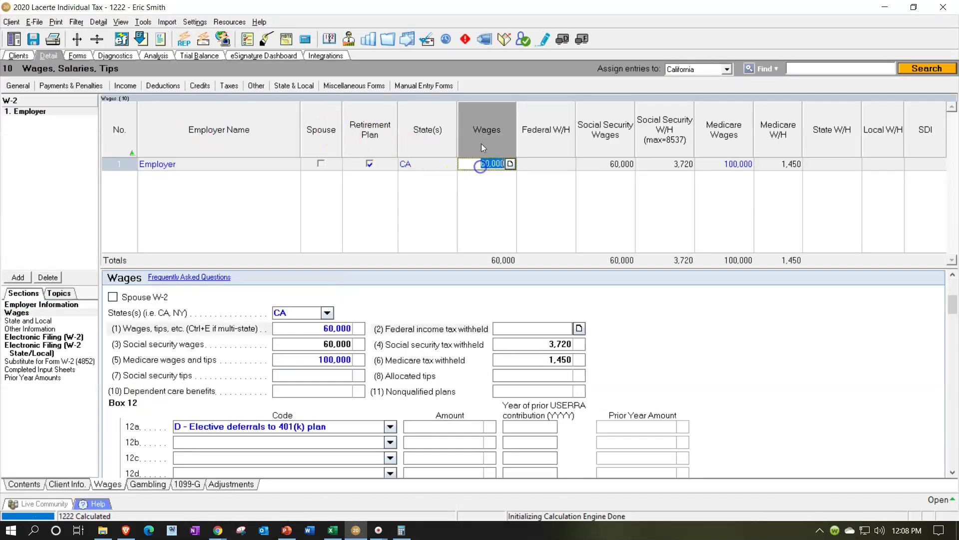
{"action": "type", "text": "68,000"}
{"action": "key", "text": "Tab"}
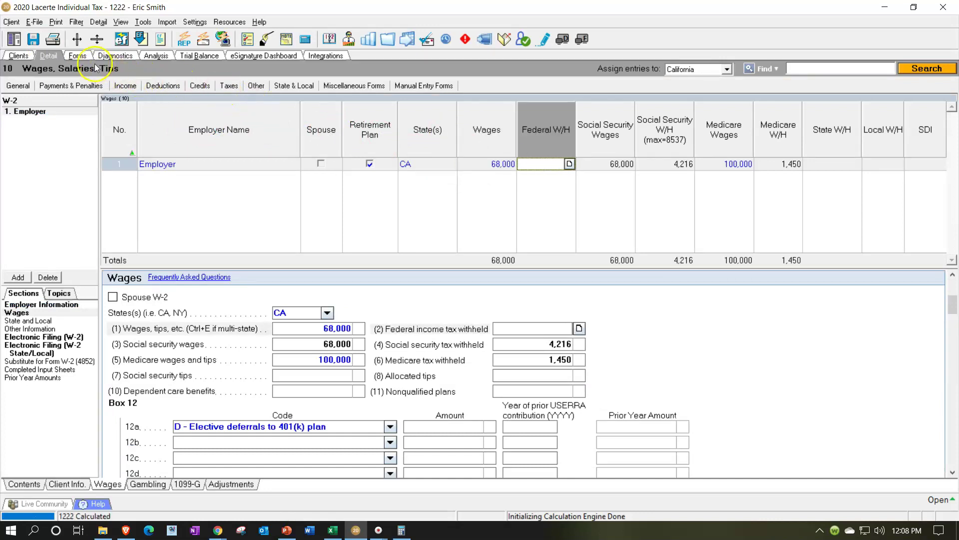
Review the IRA deduction on Schedule 1, line 19, and its supporting worksheet calculation, then close the worksheet
{"action": "left_click", "coordinate": [79, 56]}
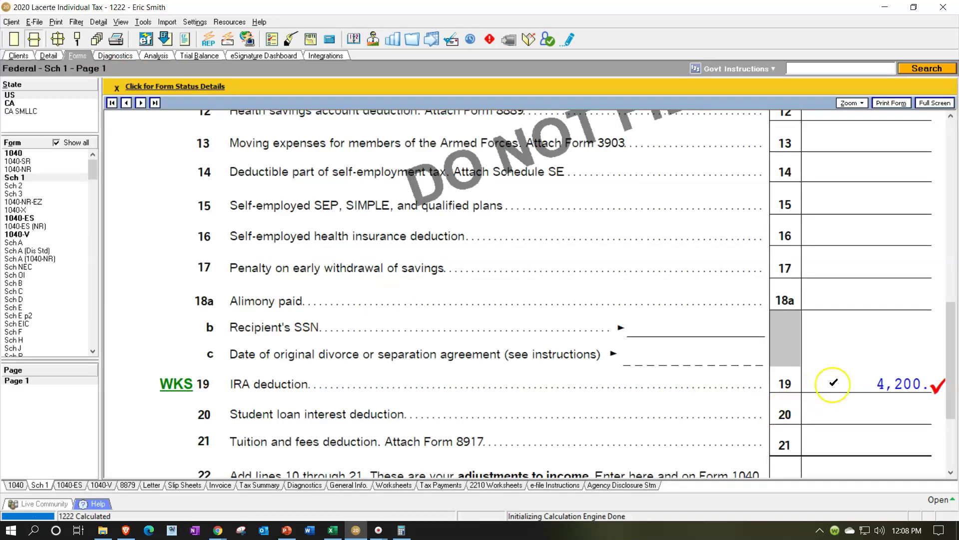
{"action": "left_click", "coordinate": [166, 387]}
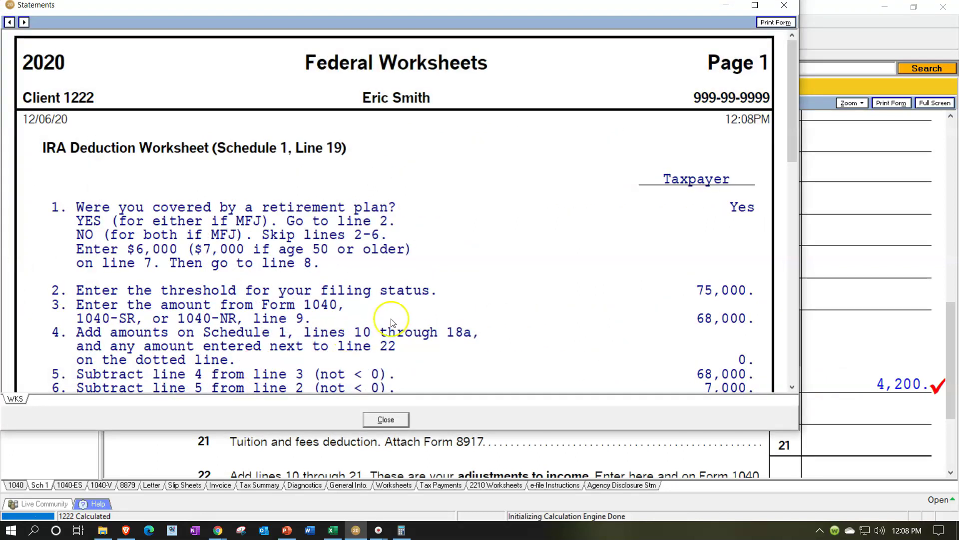
{"action": "scroll", "coordinate": [392, 377], "scroll_direction": "down", "scroll_amount": 3}
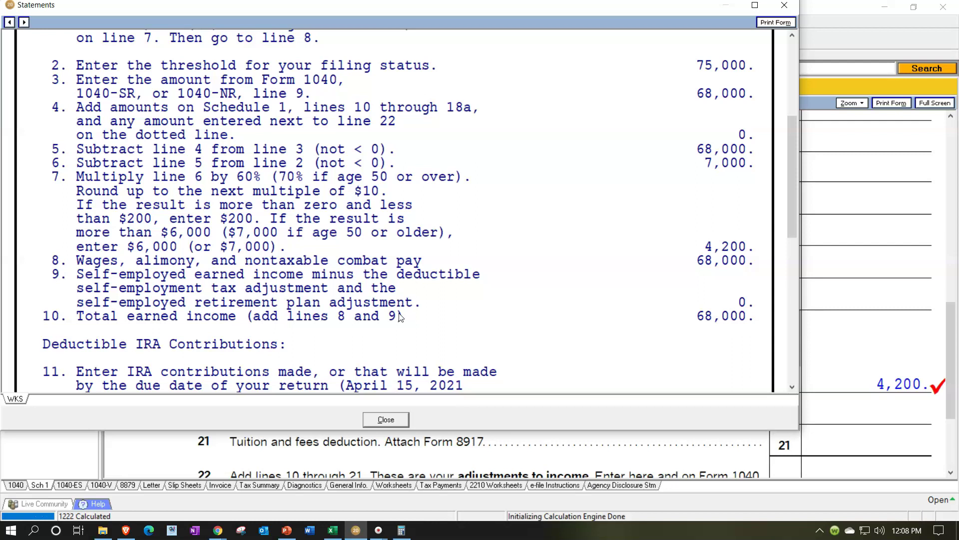
{"action": "left_click", "coordinate": [784, 6]}
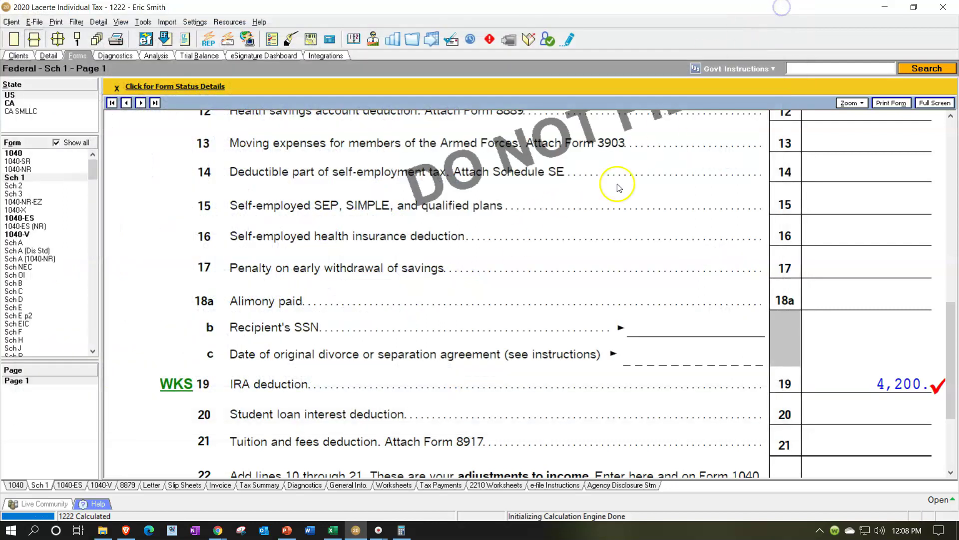
Compare the Schedule 1 IRA deduction with the single-filer partial deduction range on the PowerPoint slide
{"action": "left_click", "coordinate": [282, 532]}
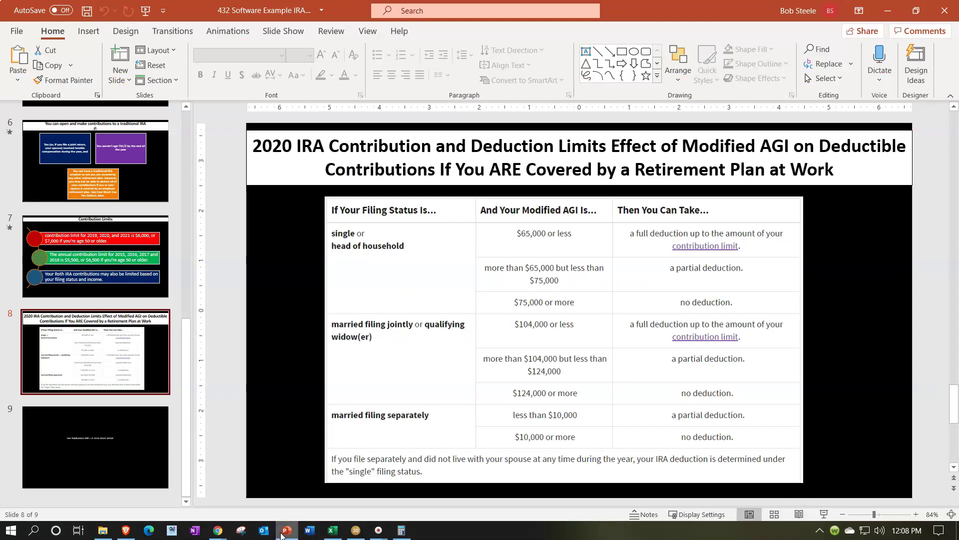
{"action": "left_click", "coordinate": [284, 532]}
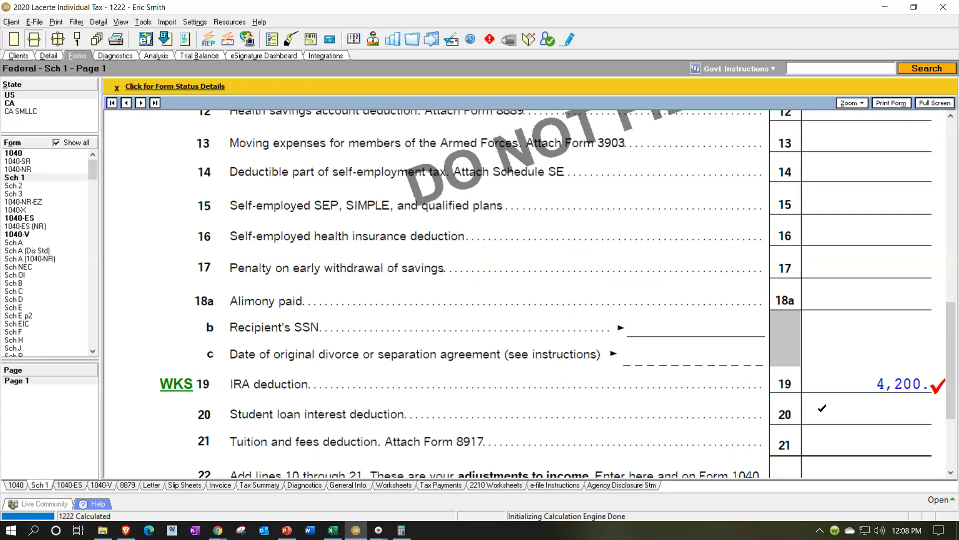
{"action": "left_click", "coordinate": [831, 389]}
Change the filing status in the client information to Married filing jointly and review the spouse's details
{"action": "left_click", "coordinate": [52, 59]}
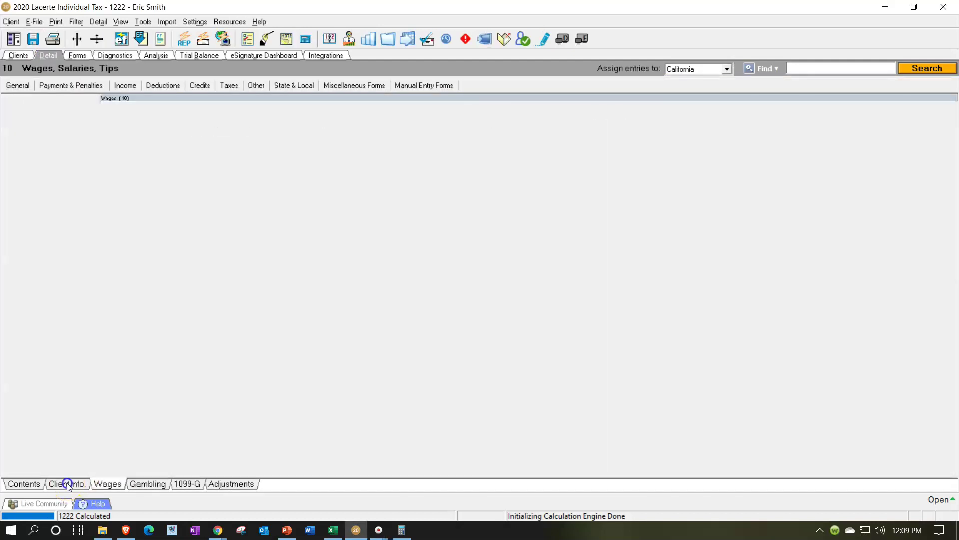
{"action": "left_click", "coordinate": [65, 483]}
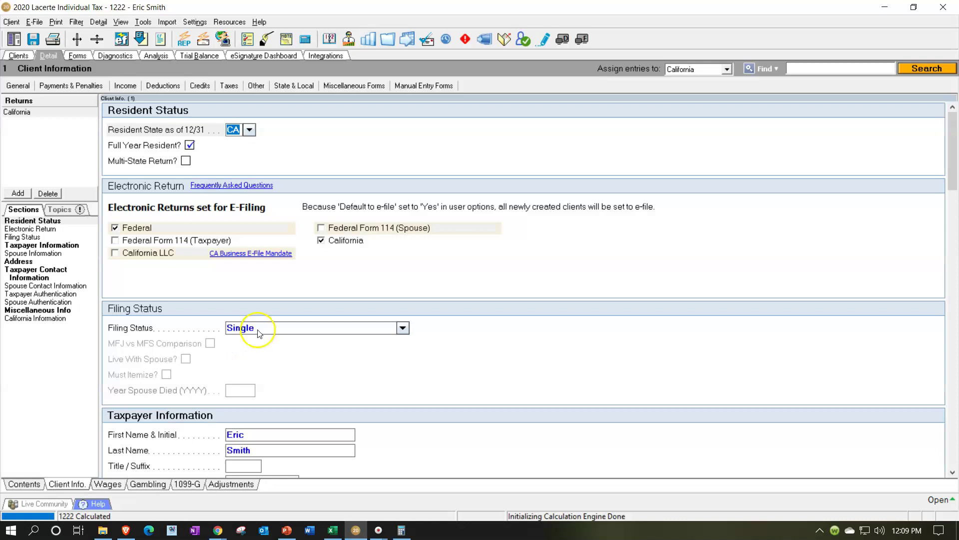
{"action": "scroll", "coordinate": [259, 334], "scroll_direction": "down", "scroll_amount": 2}
{"action": "left_click", "coordinate": [402, 263]}
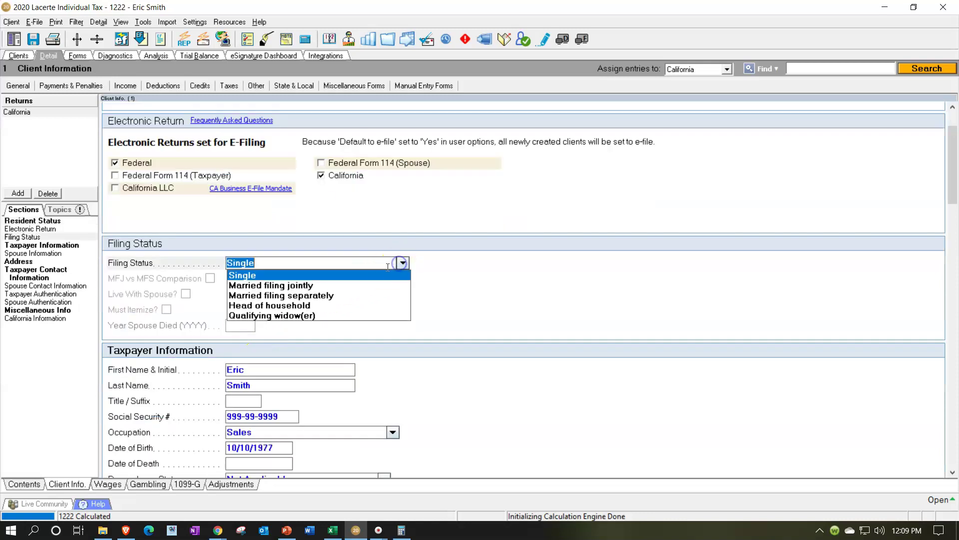
{"action": "left_click", "coordinate": [359, 285]}
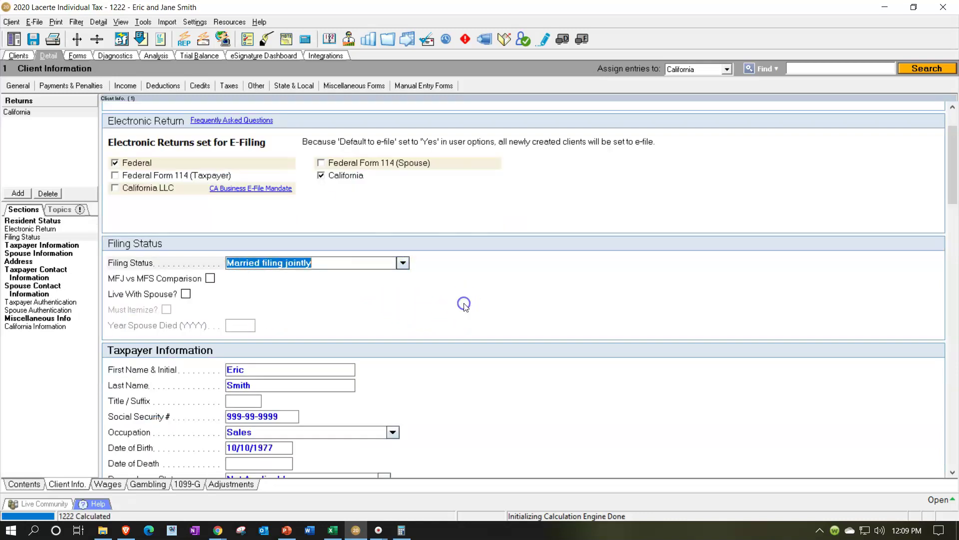
{"action": "scroll", "coordinate": [464, 304], "scroll_direction": "down", "scroll_amount": 8}
{"action": "left_click", "coordinate": [450, 315]}
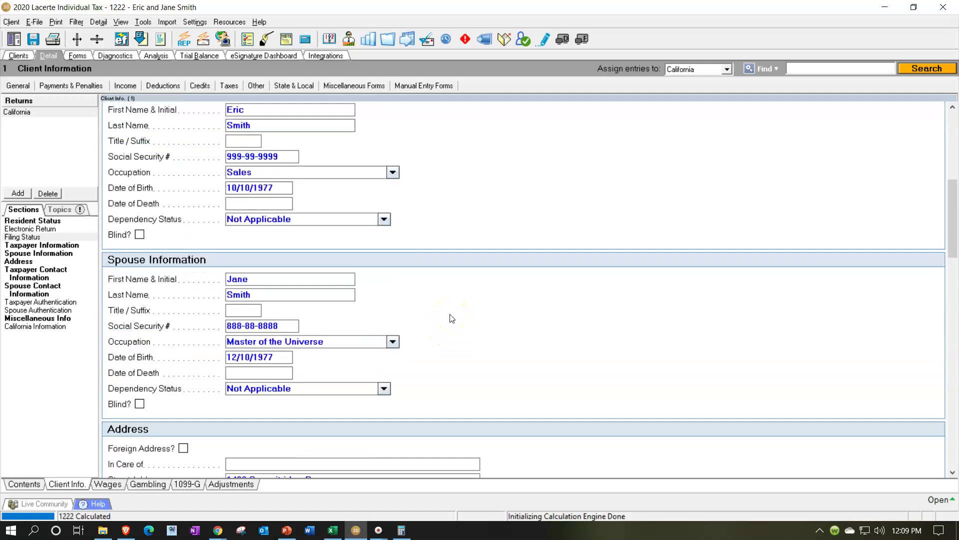
{"action": "scroll", "coordinate": [452, 319], "scroll_direction": "up", "scroll_amount": 8}
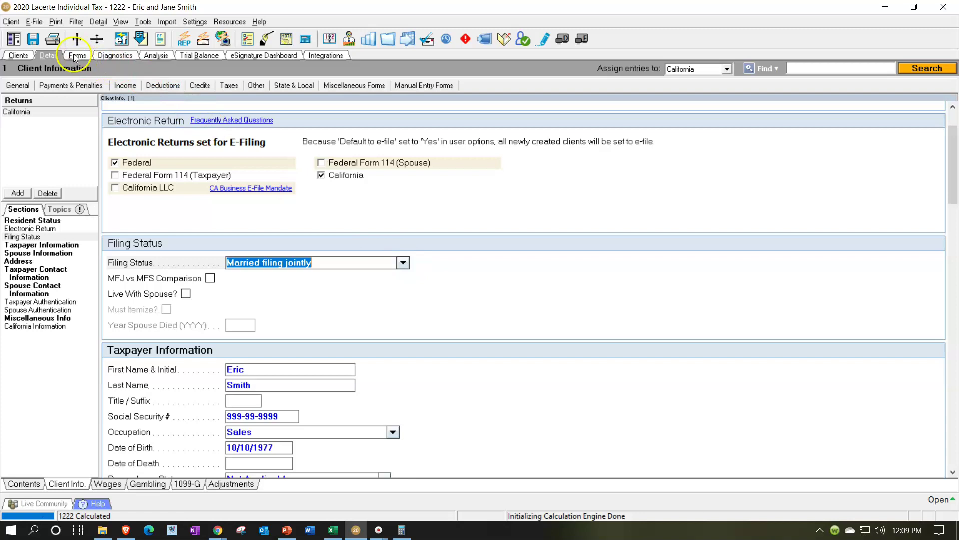
Check the IRA deduction on Schedule 1, line 19, against the married filing jointly income limits on the PowerPoint slide
{"action": "left_click", "coordinate": [74, 58]}
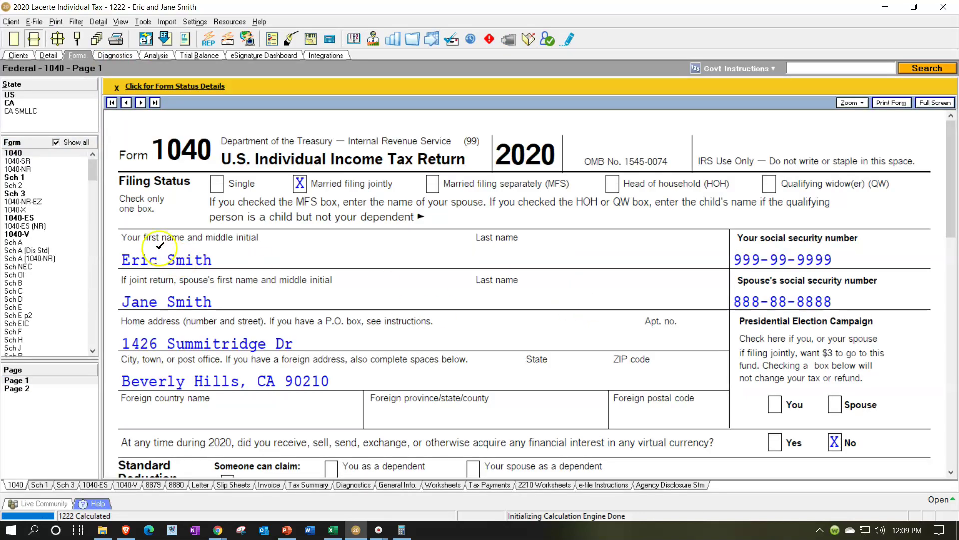
{"action": "left_click", "coordinate": [30, 177]}
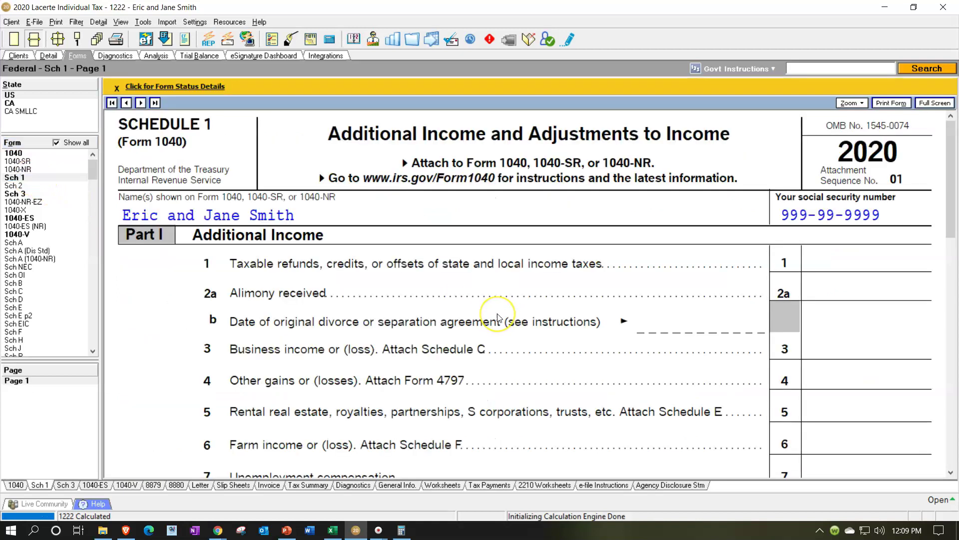
{"action": "scroll", "coordinate": [498, 317], "scroll_direction": "down", "scroll_amount": 5}
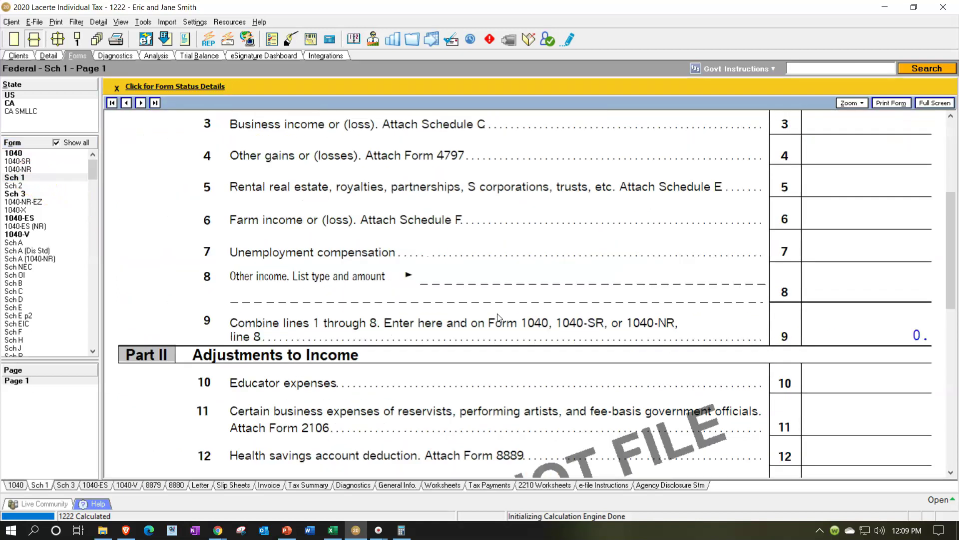
{"action": "scroll", "coordinate": [497, 313], "scroll_direction": "down", "scroll_amount": 3}
{"action": "scroll", "coordinate": [498, 315], "scroll_direction": "down", "scroll_amount": 1}
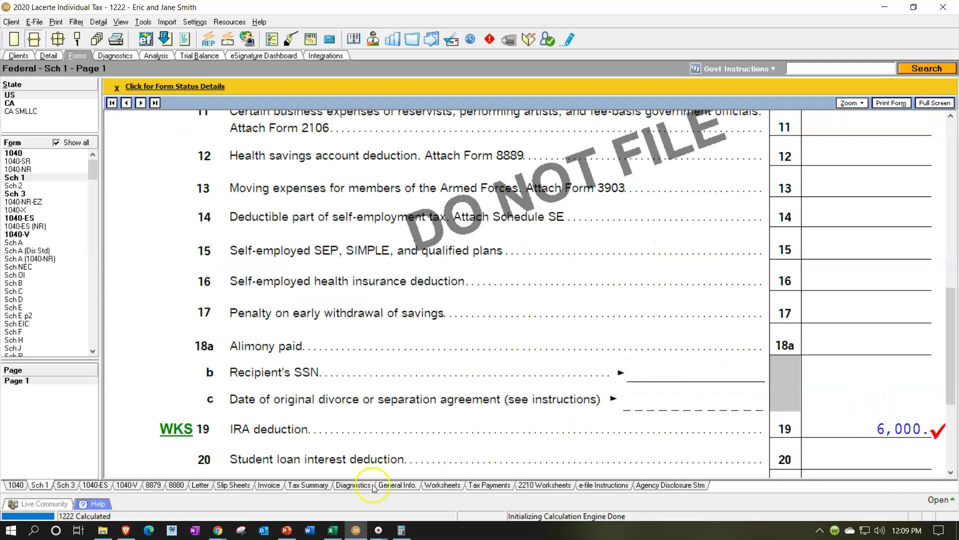
{"action": "left_click", "coordinate": [287, 530]}
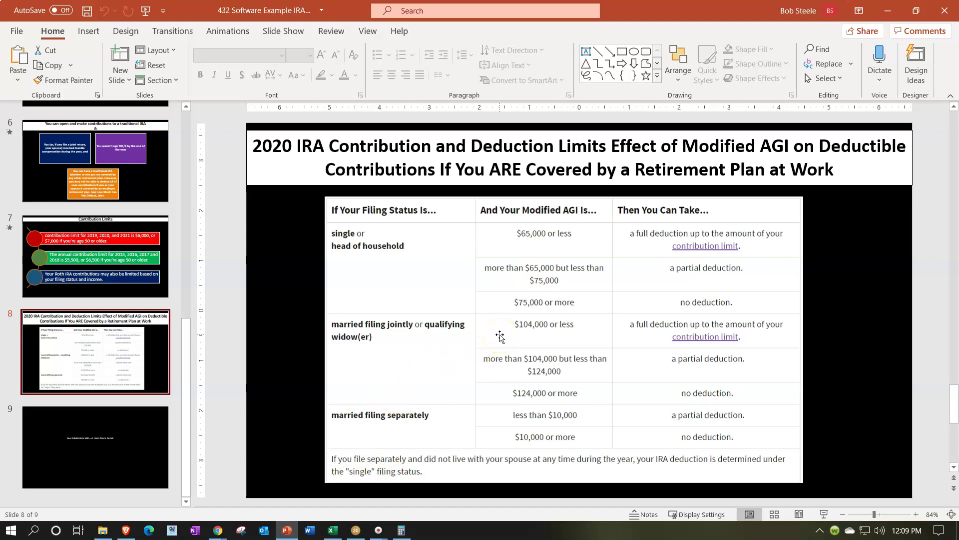
{"action": "left_click", "coordinate": [286, 529]}
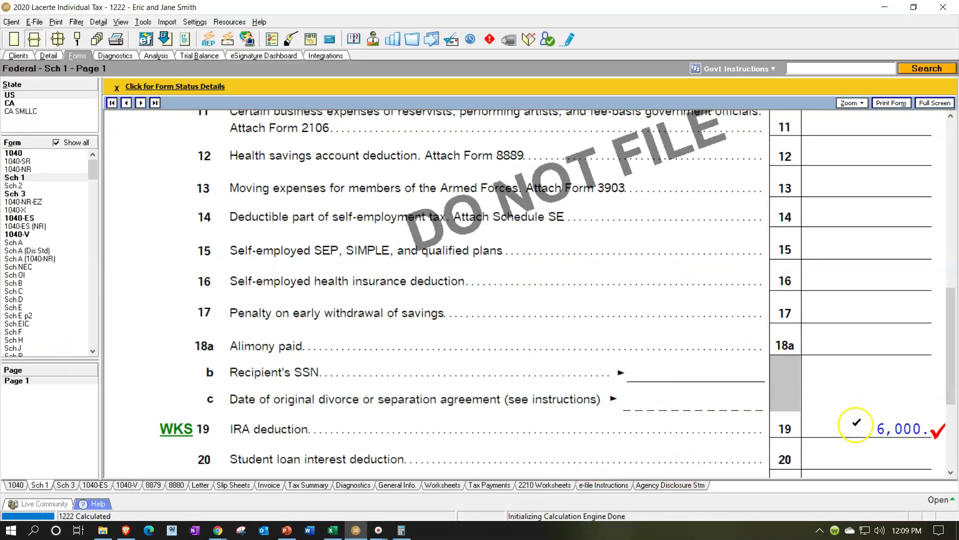
Enter 1 for the spouse's traditional IRA contributions to take the maximum deduction, and check the result on Schedule 1, line 19
{"action": "right_click", "coordinate": [860, 433]}
{"action": "left_click", "coordinate": [864, 439]}
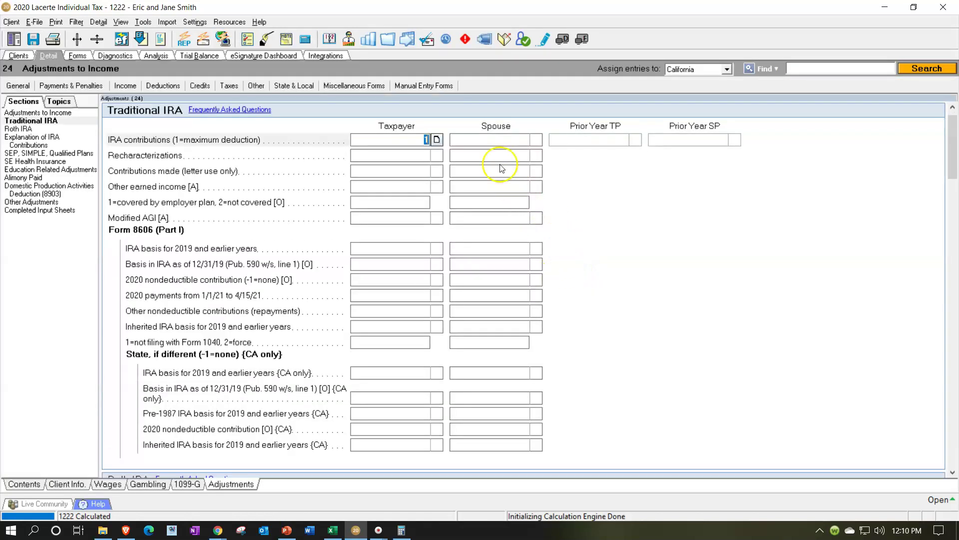
{"action": "left_click", "coordinate": [493, 142]}
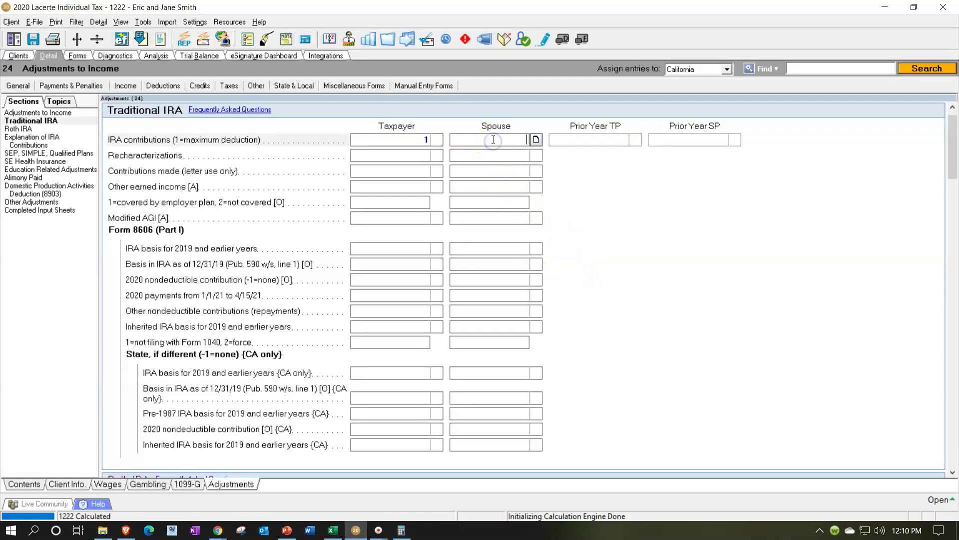
{"action": "type", "text": "1"}
{"action": "key", "text": "Return"}
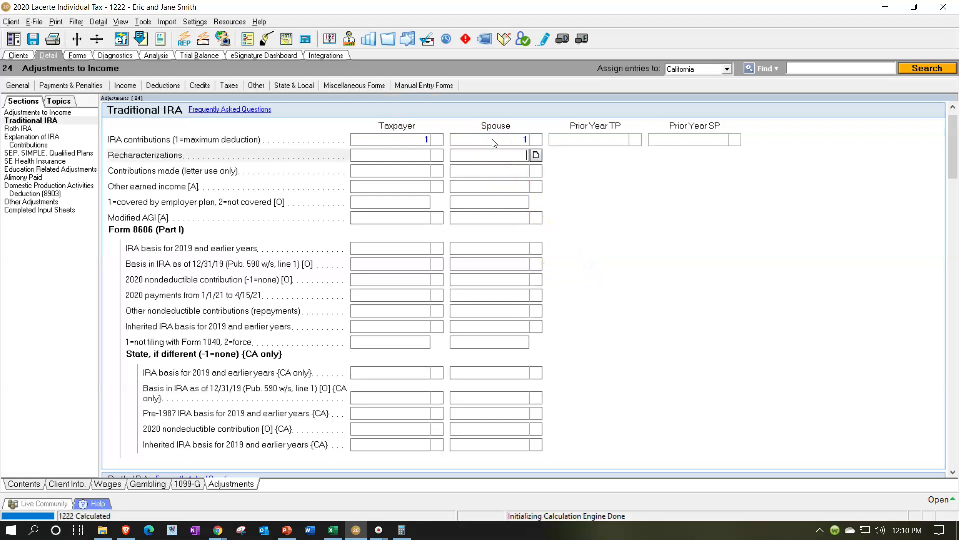
{"action": "left_click", "coordinate": [79, 57]}
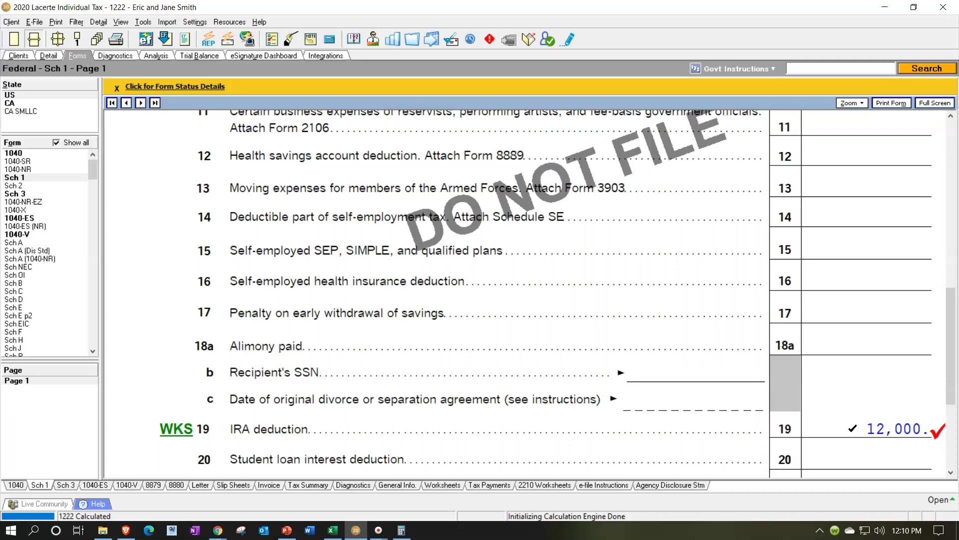
{"action": "left_click", "coordinate": [647, 382]}
Add a second W-2 for Employer 2 and mark it as belonging to the spouse
{"action": "left_click", "coordinate": [48, 56]}
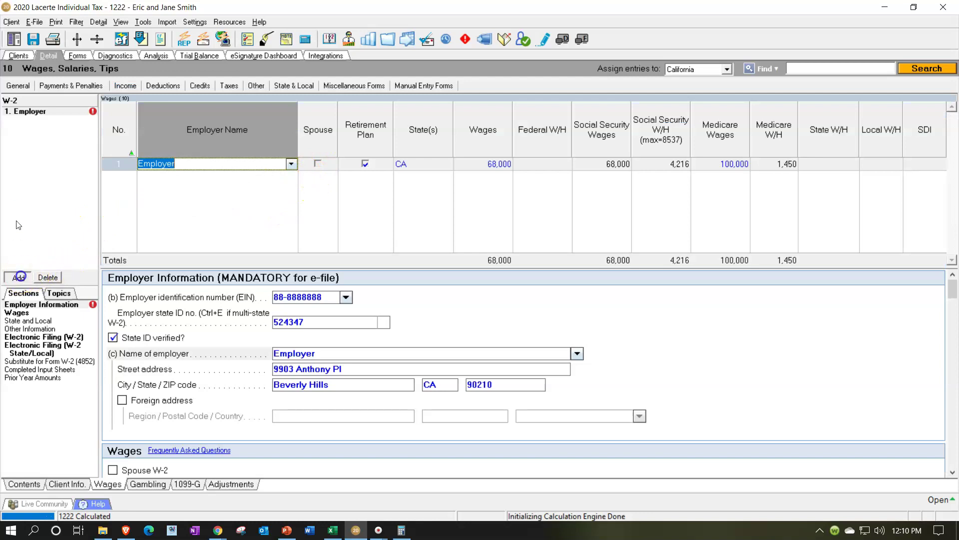
{"action": "left_click", "coordinate": [18, 277]}
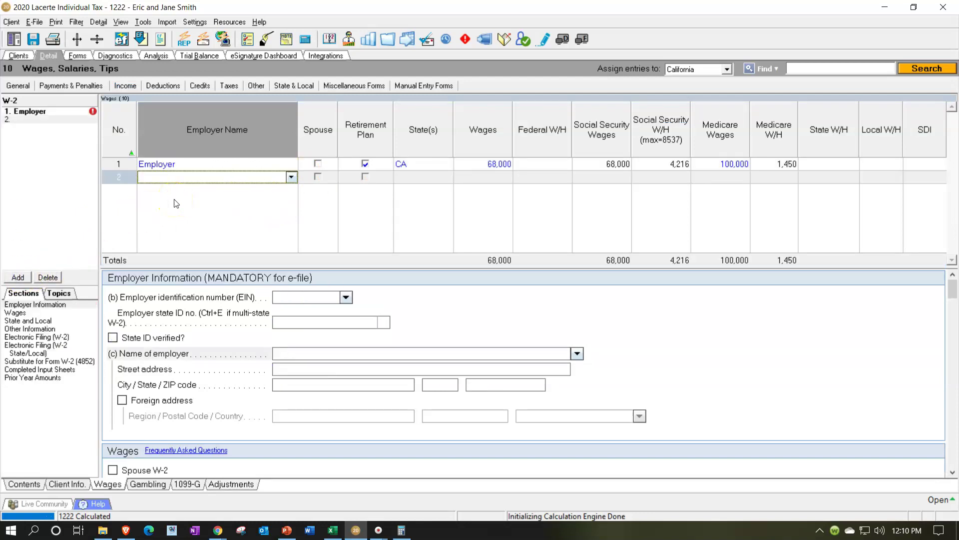
{"action": "type", "text": "Employer 2"}
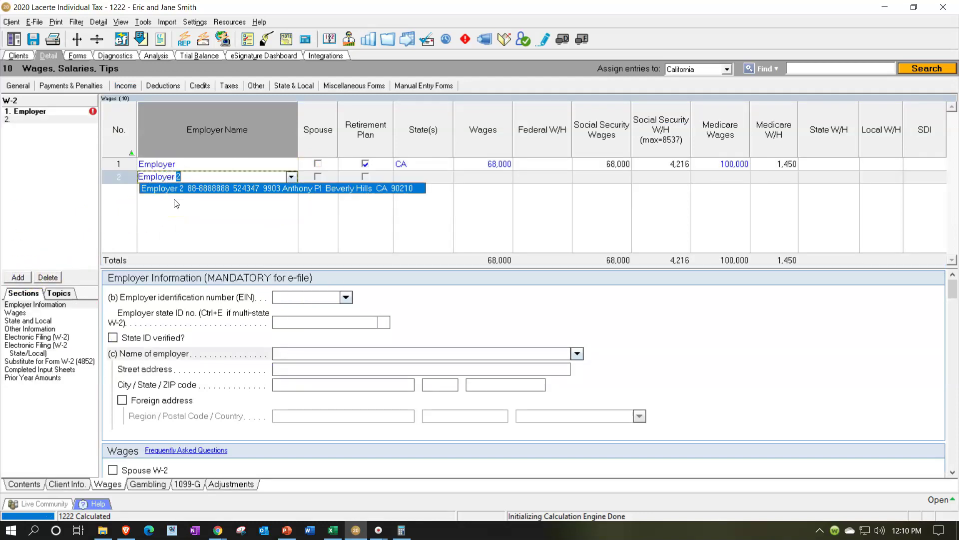
{"action": "key", "text": "Tab"}
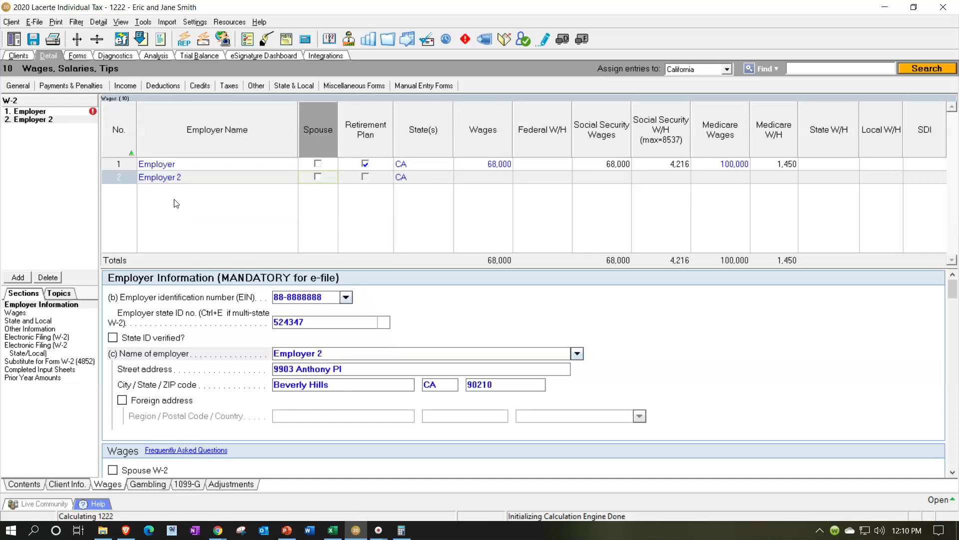
{"action": "key", "text": "Tab"}
{"action": "left_click", "coordinate": [318, 178]}
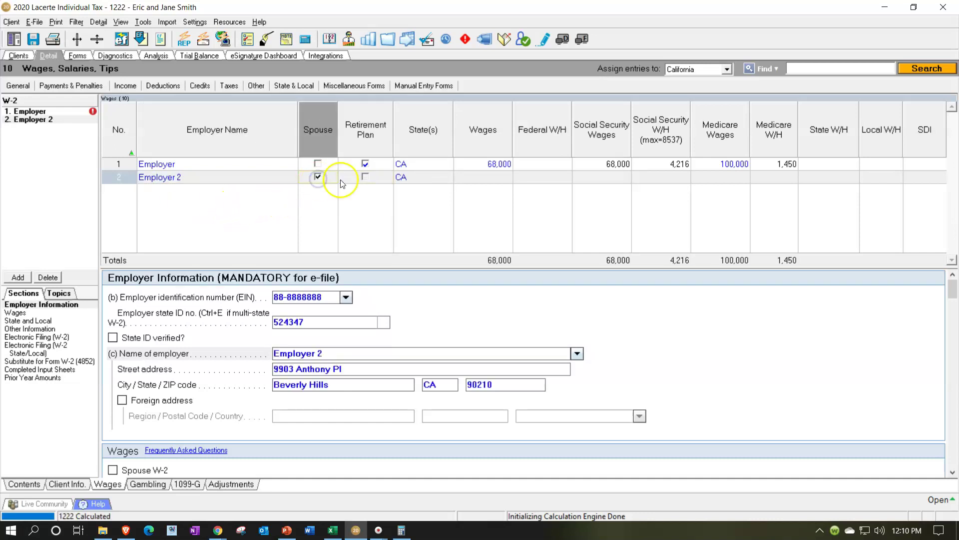
Mark Employer 2's W-2 as covered by a retirement plan and set the first employer's wages to 100,000
{"action": "left_click", "coordinate": [366, 179]}
{"action": "key", "text": "Tab"}
{"action": "key", "text": "Tab"}
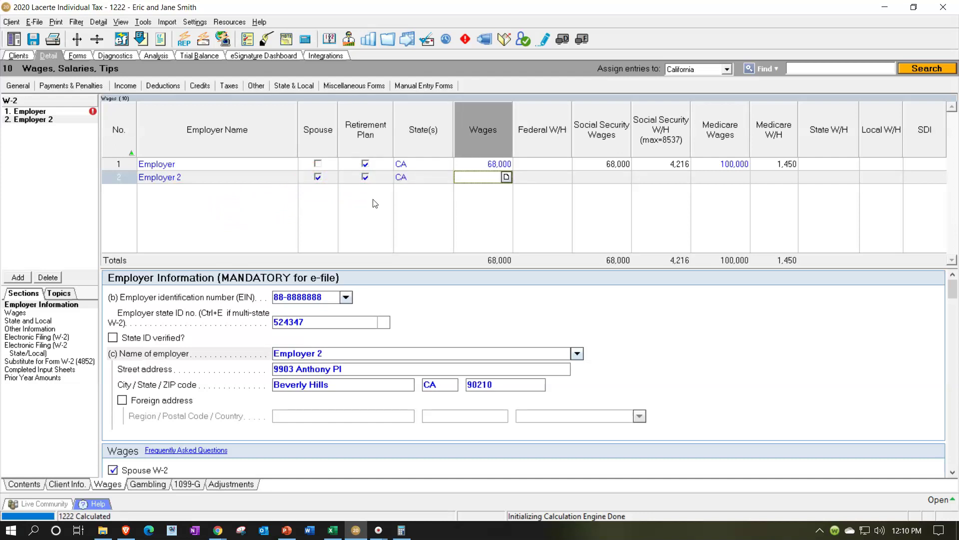
{"action": "key", "text": "Up"}
{"action": "type", "text": "1"}
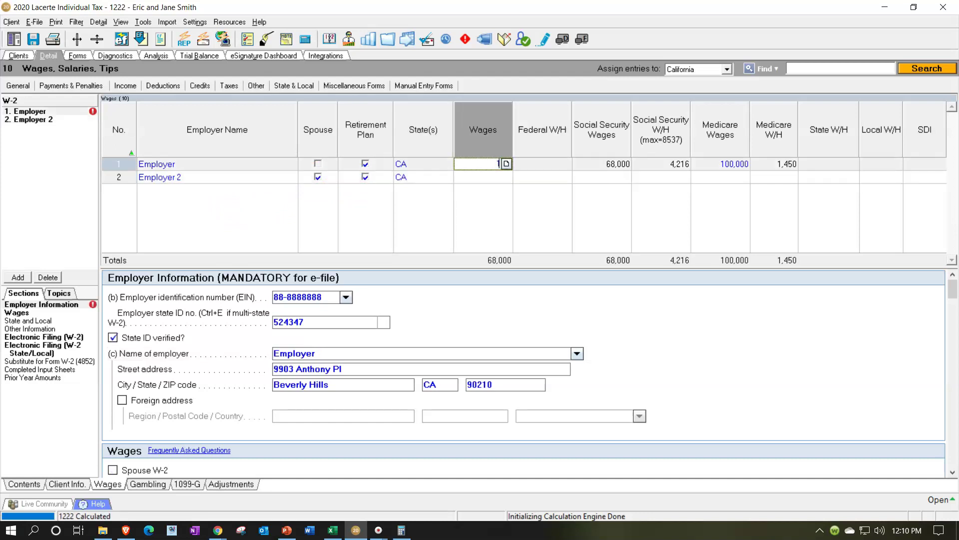
{"action": "key", "text": "Tab"}
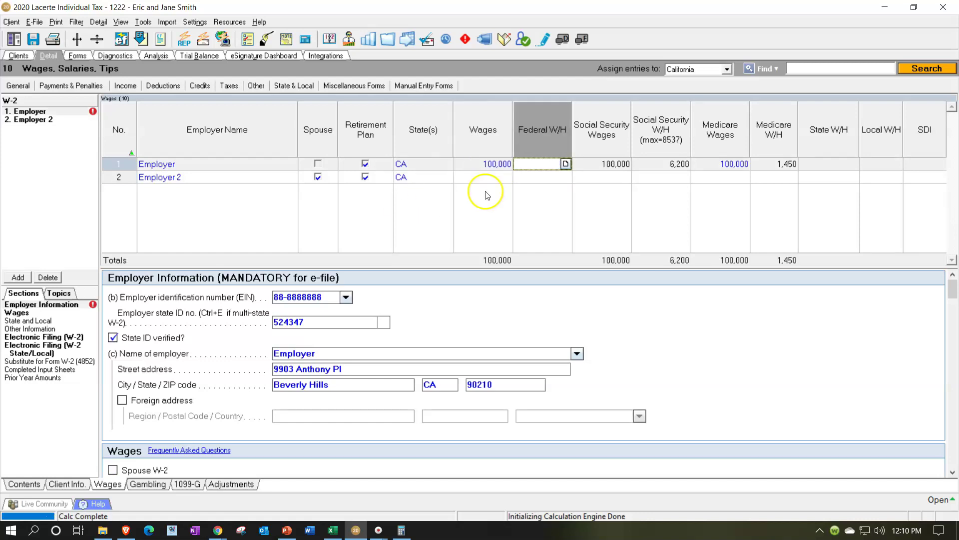
Consult the IRA income limits slide in PowerPoint and set the Employer 2 wages to 40,000 in Lacerte
{"action": "left_click", "coordinate": [499, 178]}
{"action": "left_click", "coordinate": [288, 531]}
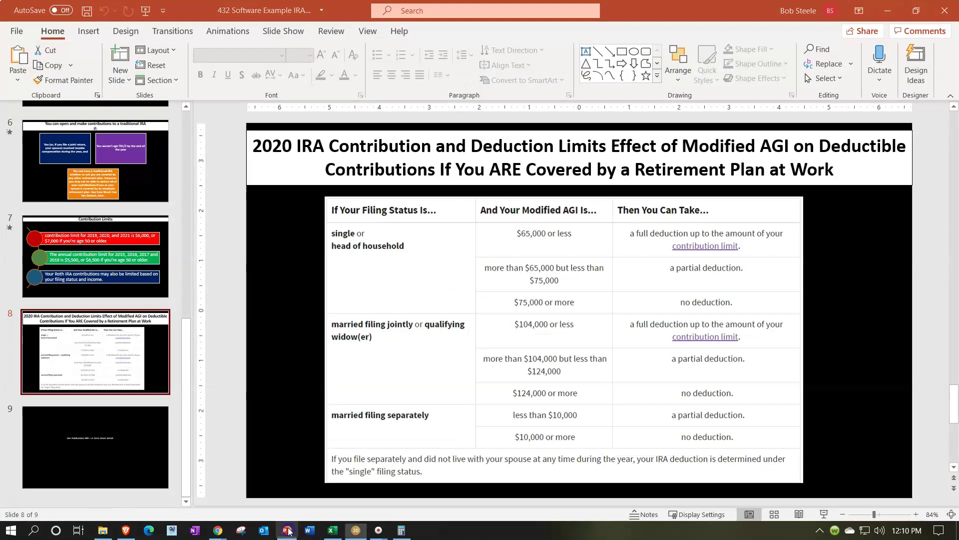
{"action": "left_click", "coordinate": [356, 530]}
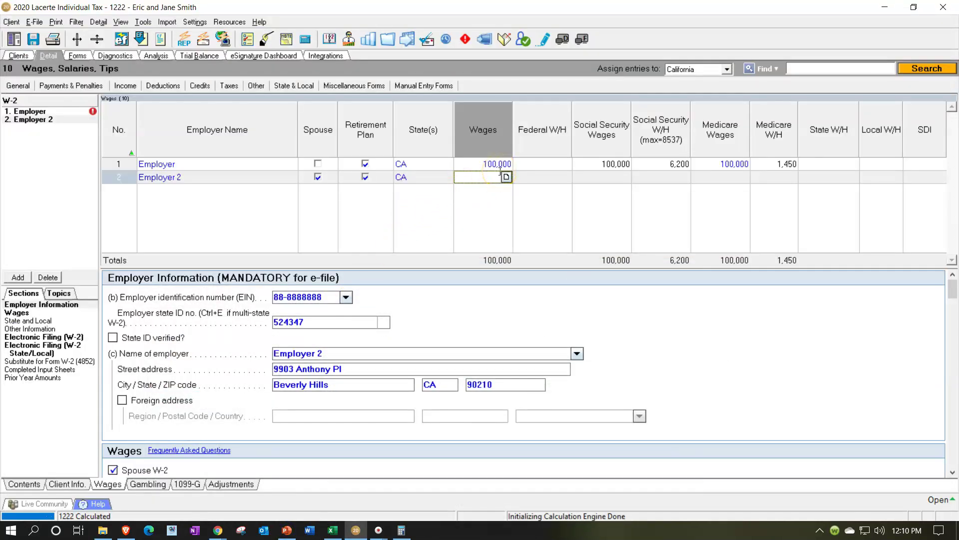
{"action": "type", "text": "40000"}
{"action": "key", "text": "Tab"}
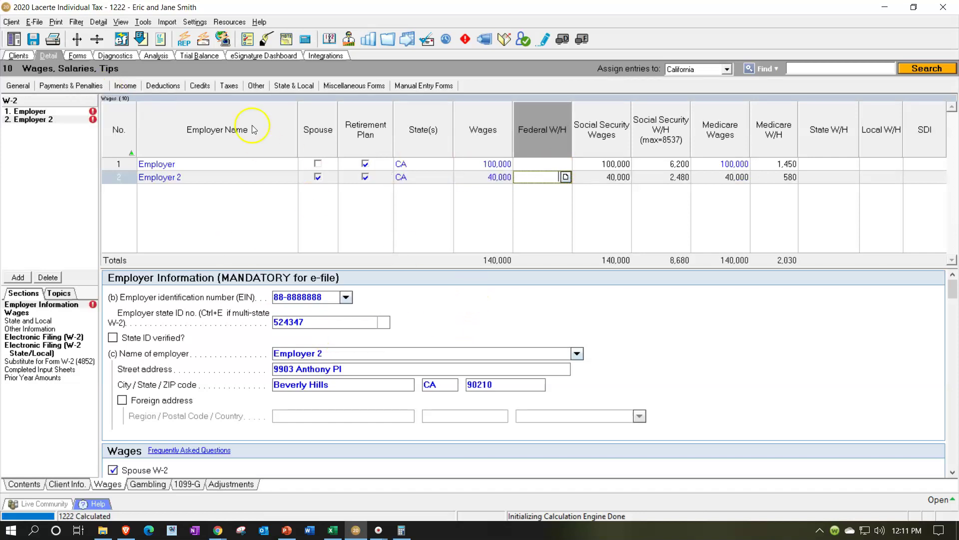
Check the IRA deduction on Schedule 1, line 19, and compare it with the married filing jointly phase-out range on the PowerPoint slide
{"action": "left_click", "coordinate": [78, 56]}
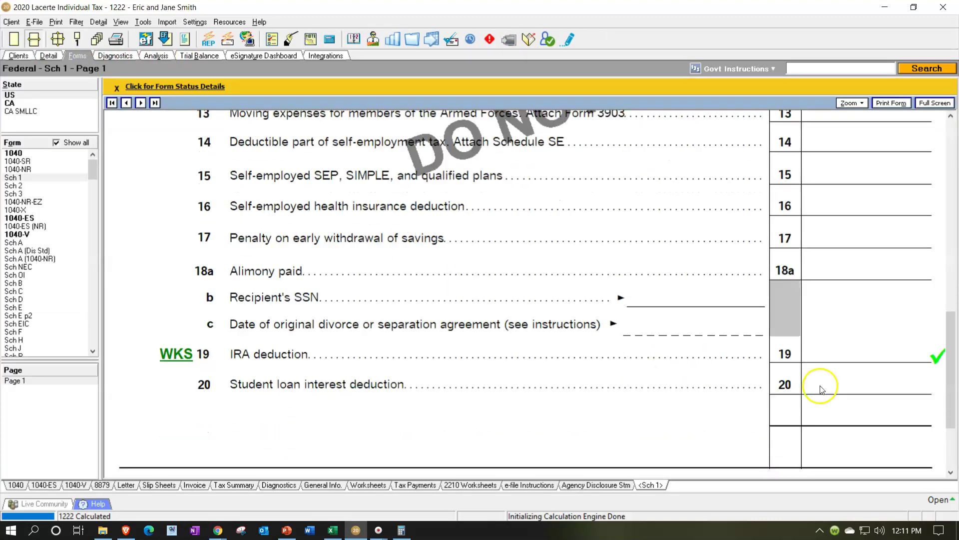
{"action": "scroll", "coordinate": [799, 381], "scroll_direction": "down", "scroll_amount": 3}
{"action": "left_click", "coordinate": [15, 153]}
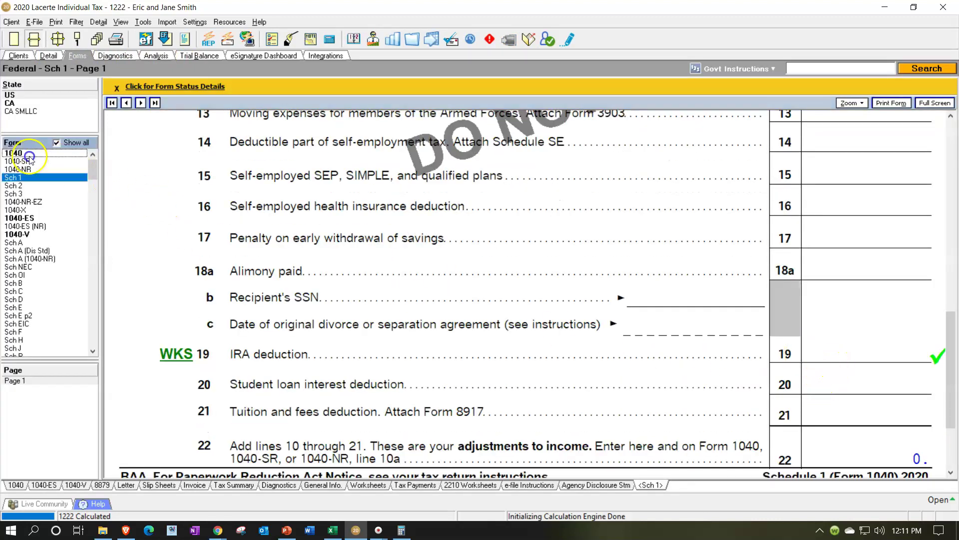
{"action": "key", "text": "alt+Tab"}
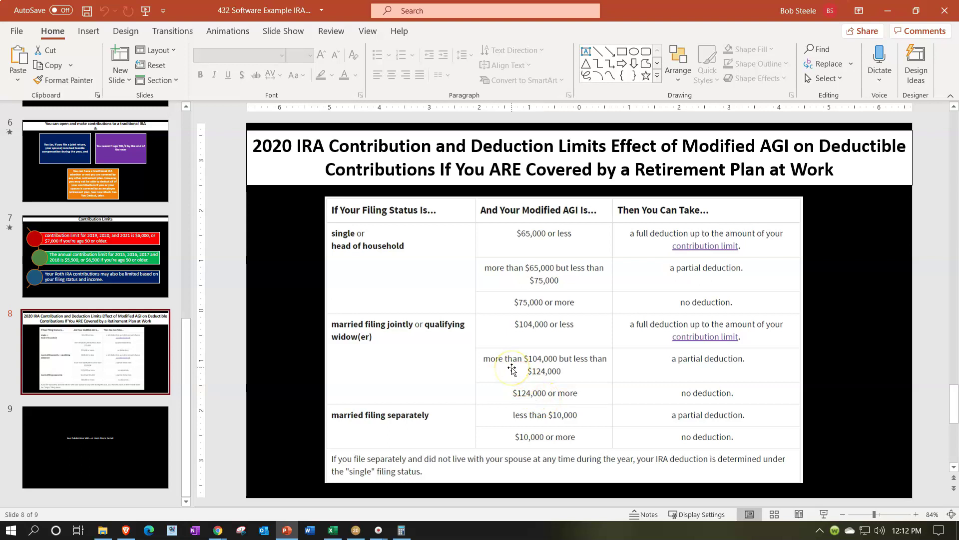
{"action": "left_click", "coordinate": [353, 536]}
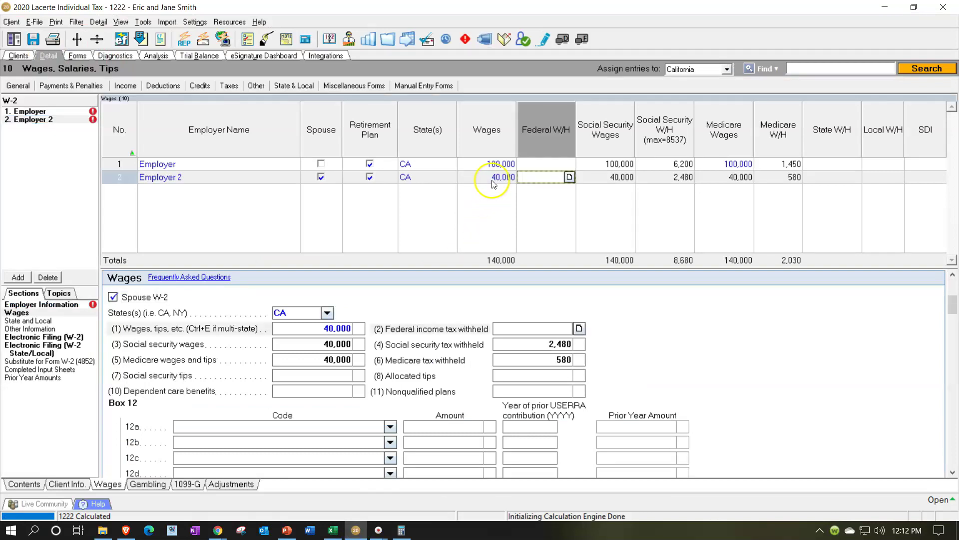
Set the Employer 2 wages to 20,000 and check the effect against the PowerPoint limits slide and Schedule 1
{"action": "left_click", "coordinate": [492, 178]}
{"action": "type", "text": "20000"}
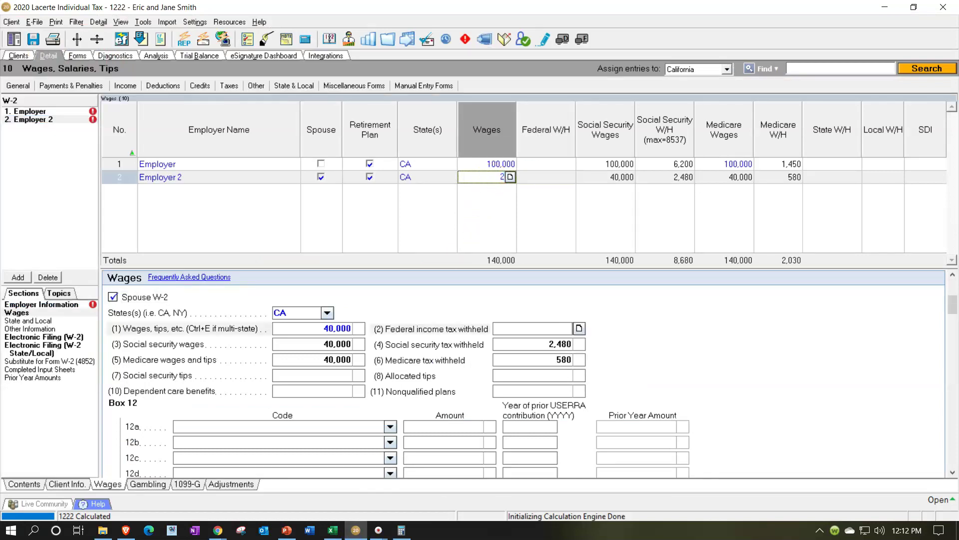
{"action": "key", "text": "Tab"}
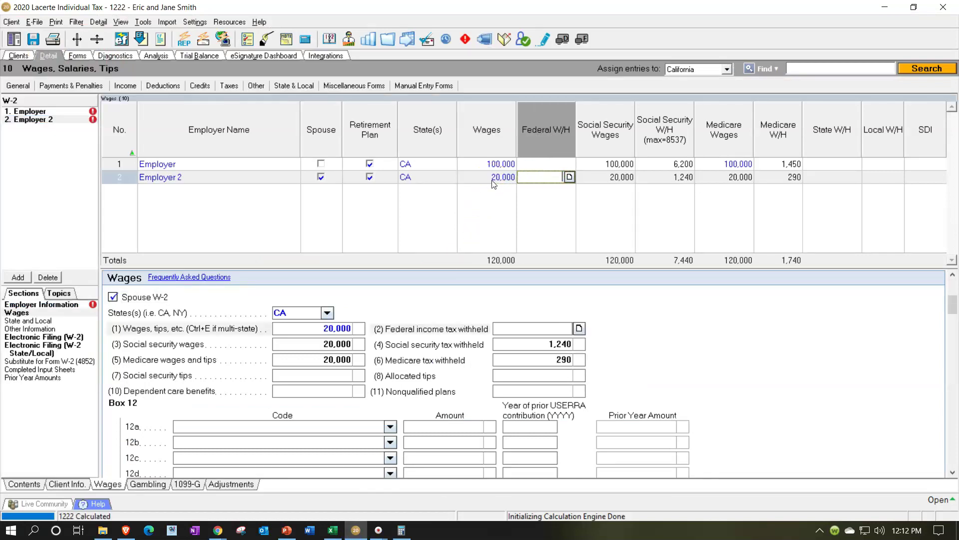
{"action": "left_click", "coordinate": [287, 531]}
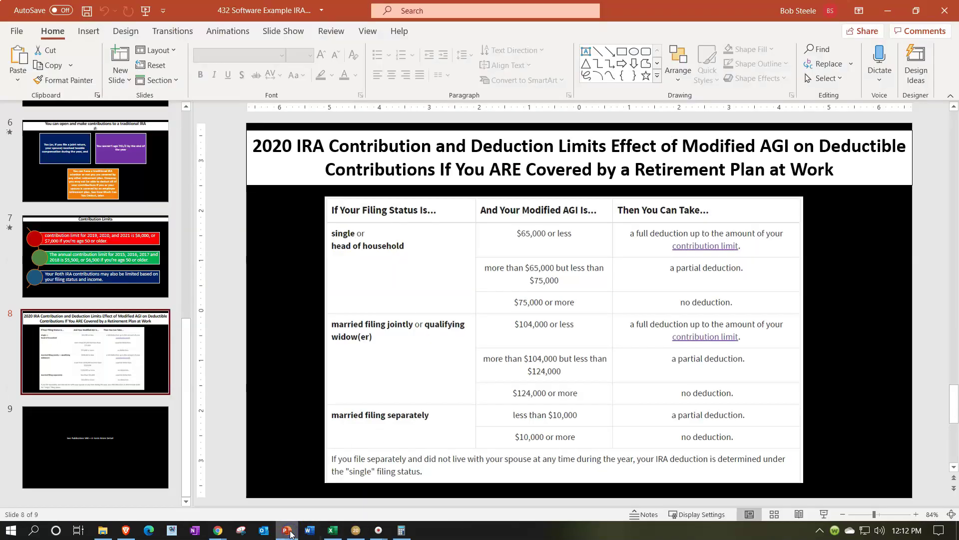
{"action": "left_click", "coordinate": [288, 531]}
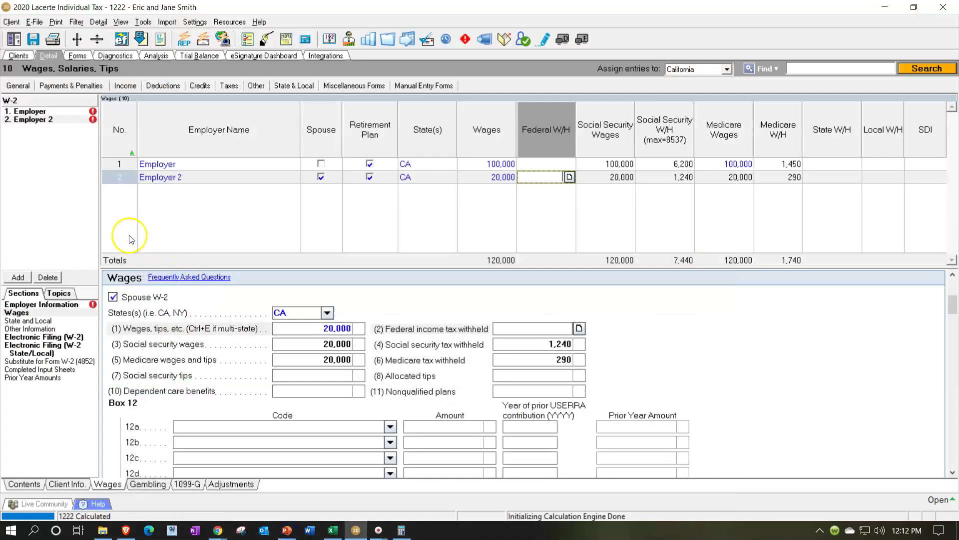
{"action": "left_click", "coordinate": [74, 52]}
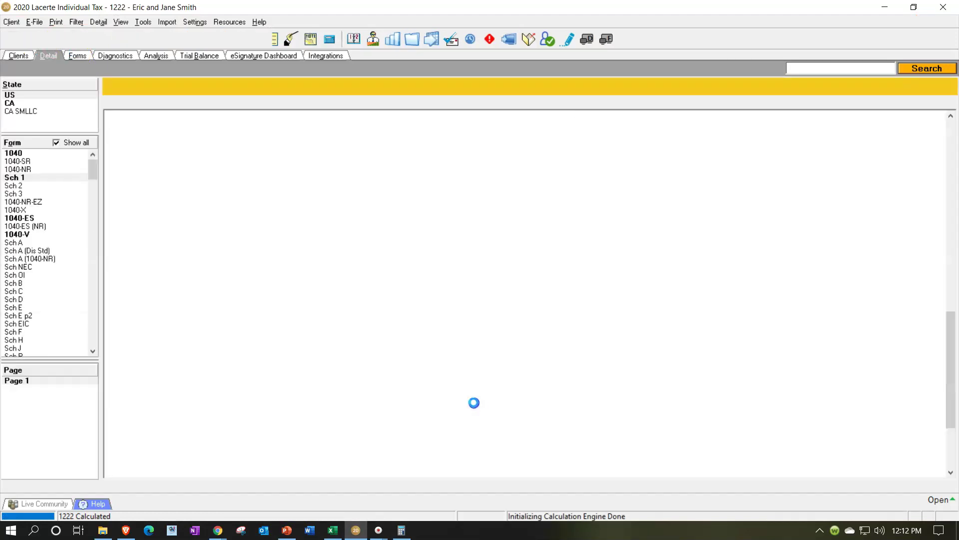
{"action": "left_click", "coordinate": [49, 54]}
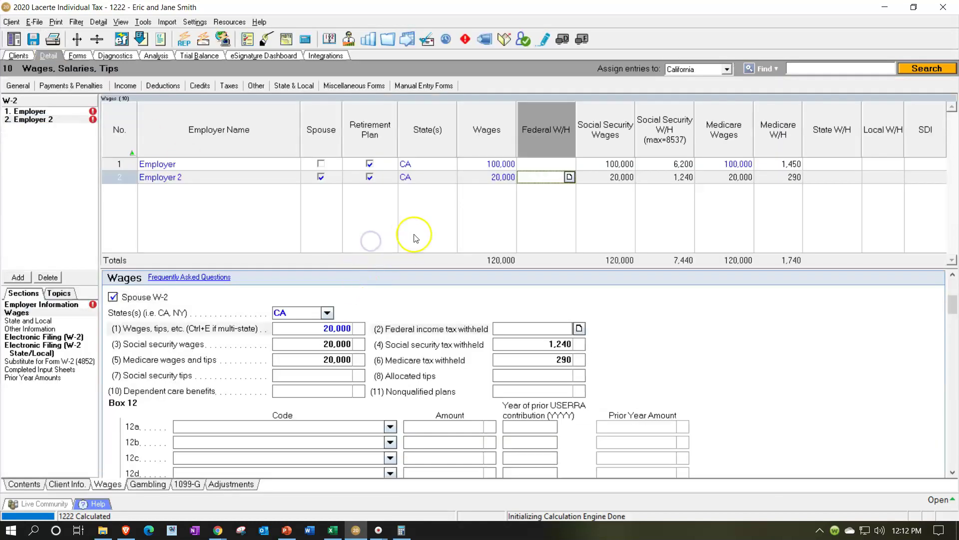
Remove the retirement plan coverage from the spouse's Employer 2 W-2 and check the IRA deduction on Schedule 1, line 19
{"action": "left_click", "coordinate": [369, 178]}
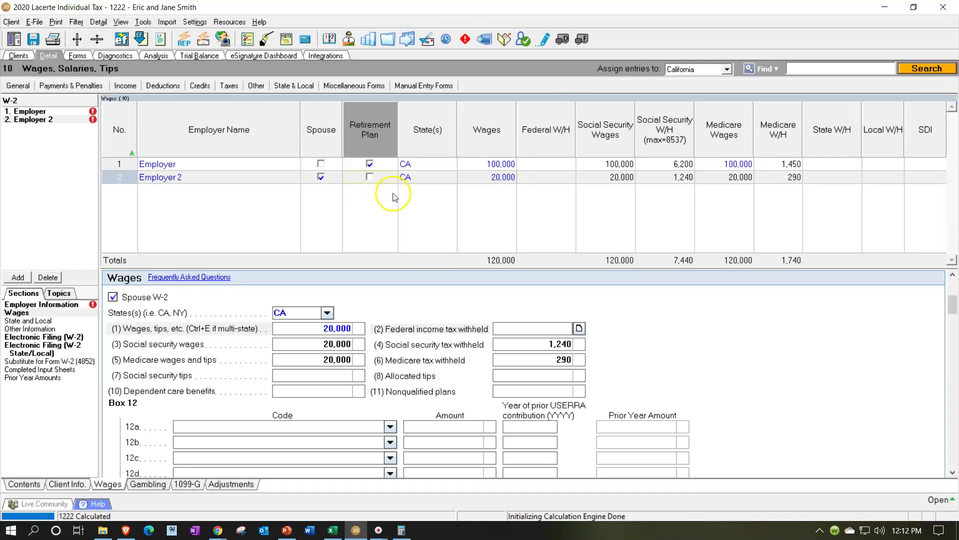
{"action": "left_click", "coordinate": [79, 57]}
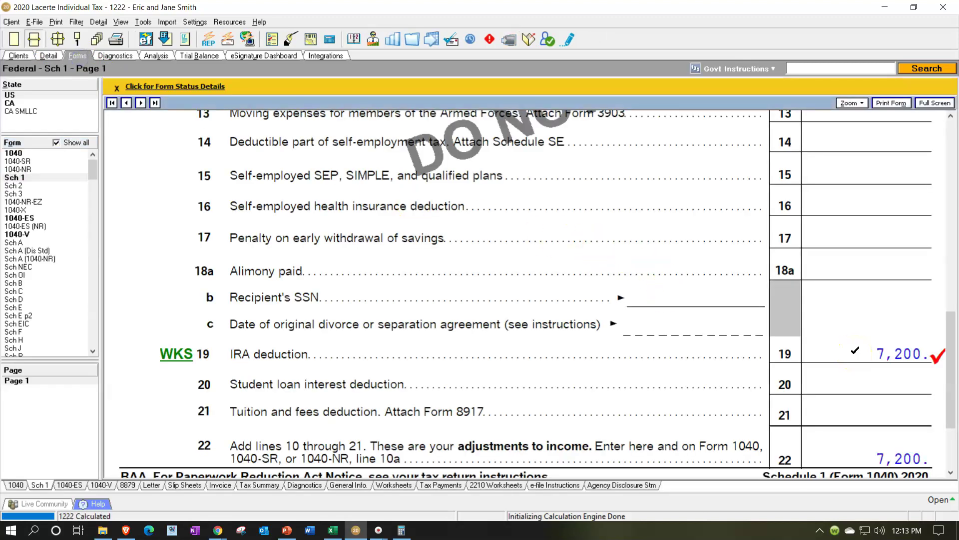
{"action": "left_click", "coordinate": [856, 365]}
Review the taxpayer and spouse columns of the IRA Deduction Worksheet for Schedule 1, line 19, down to the nondeductible contributions, and close it
{"action": "left_click", "coordinate": [186, 354]}
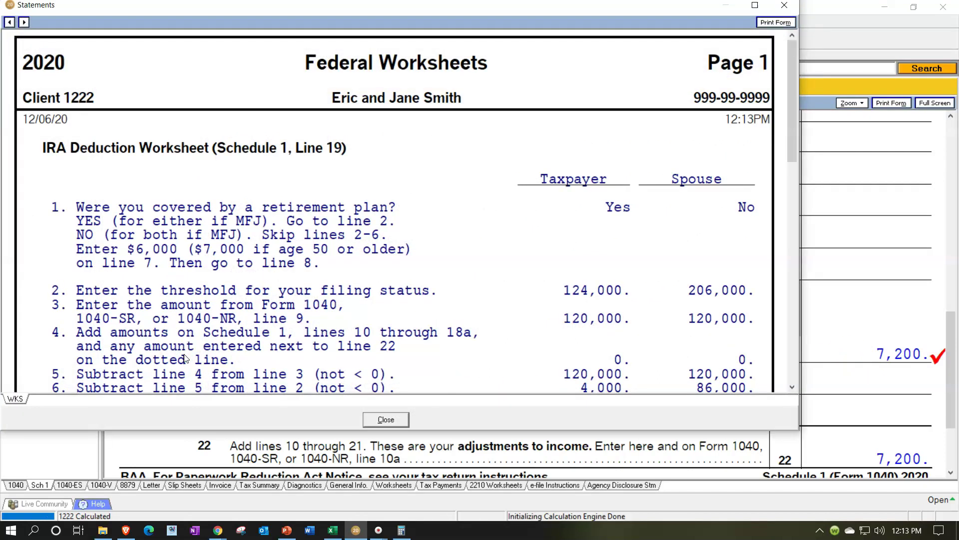
{"action": "scroll", "coordinate": [423, 260], "scroll_direction": "down", "scroll_amount": 2}
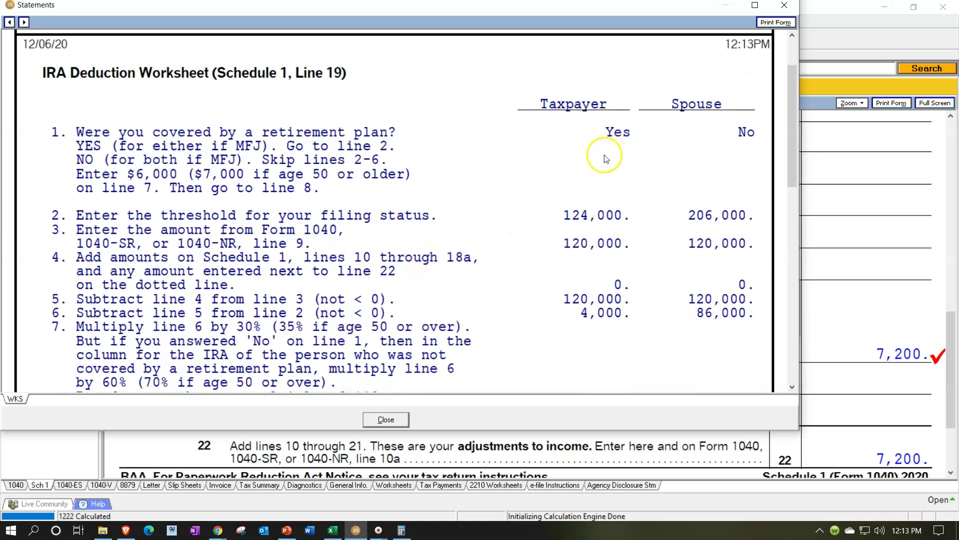
{"action": "scroll", "coordinate": [553, 180], "scroll_direction": "down", "scroll_amount": 2}
{"action": "scroll", "coordinate": [553, 183], "scroll_direction": "down", "scroll_amount": 9}
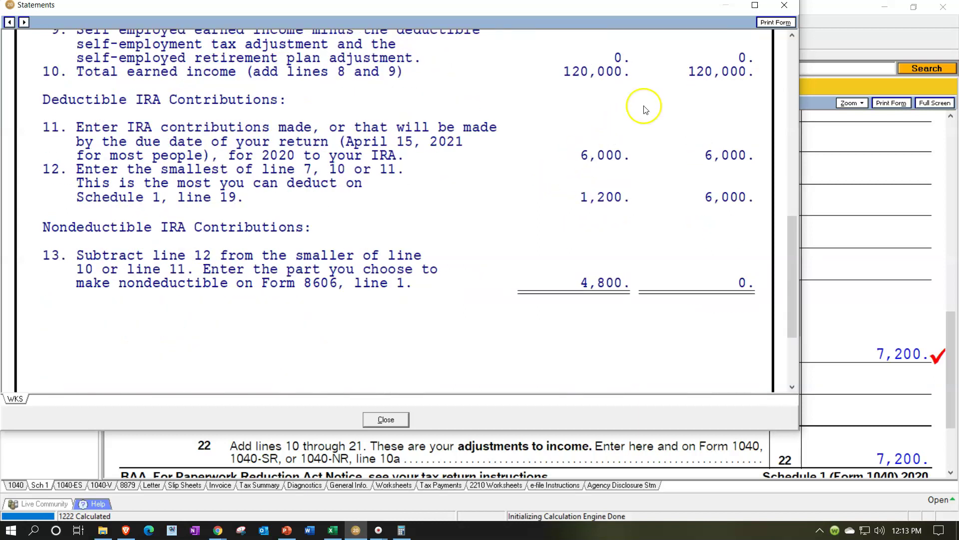
{"action": "left_click", "coordinate": [783, 6]}
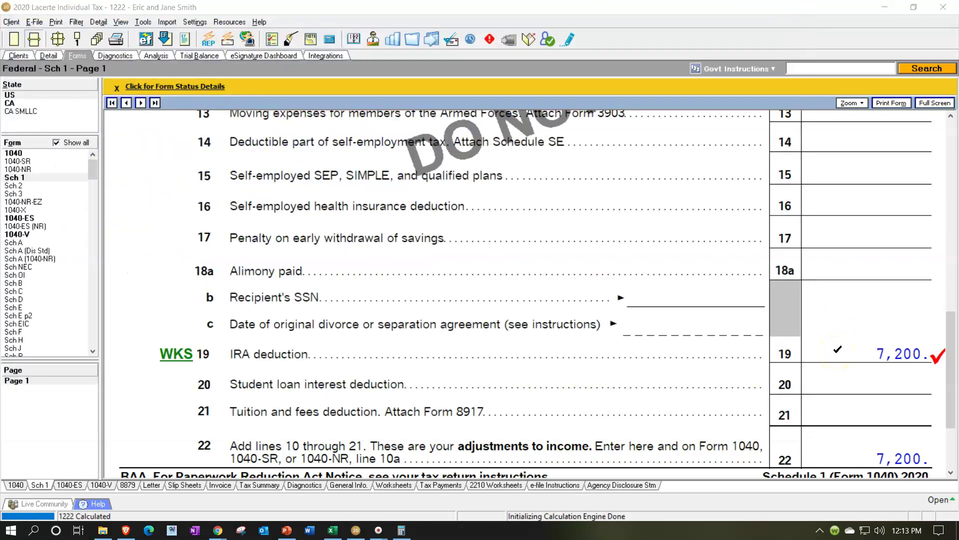
Set the Employer 2 wages to 100,000, keeping the spouse without retirement plan coverage
{"action": "left_click", "coordinate": [49, 55]}
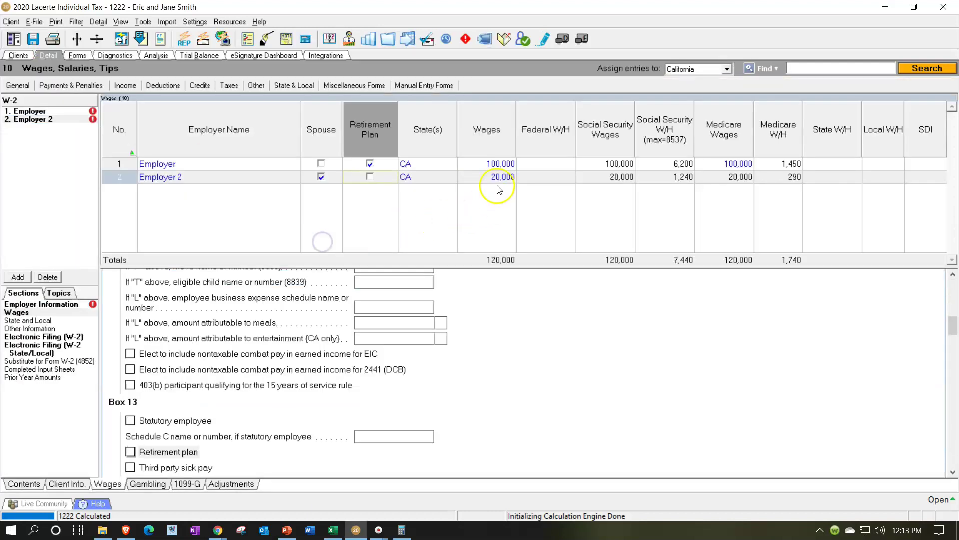
{"action": "left_click", "coordinate": [494, 181]}
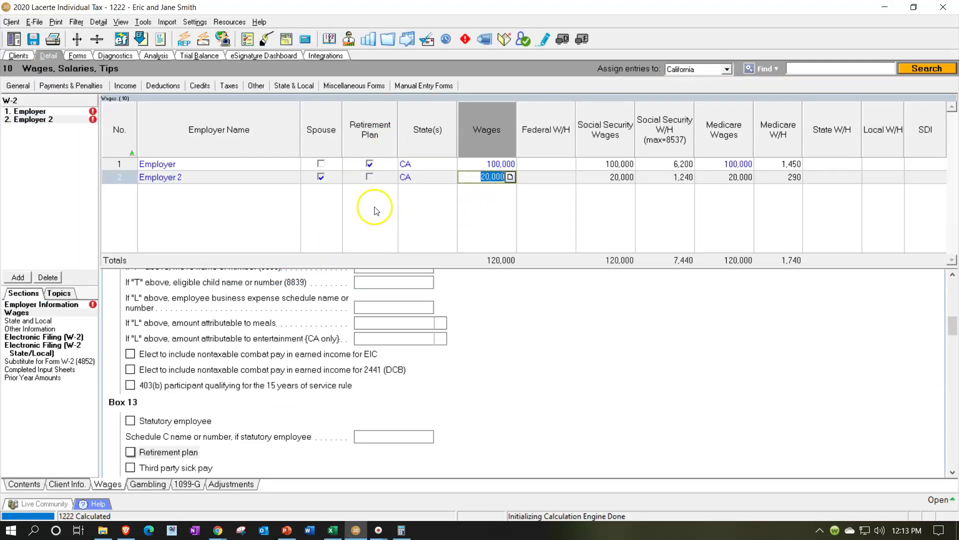
{"action": "type", "text": "100000"}
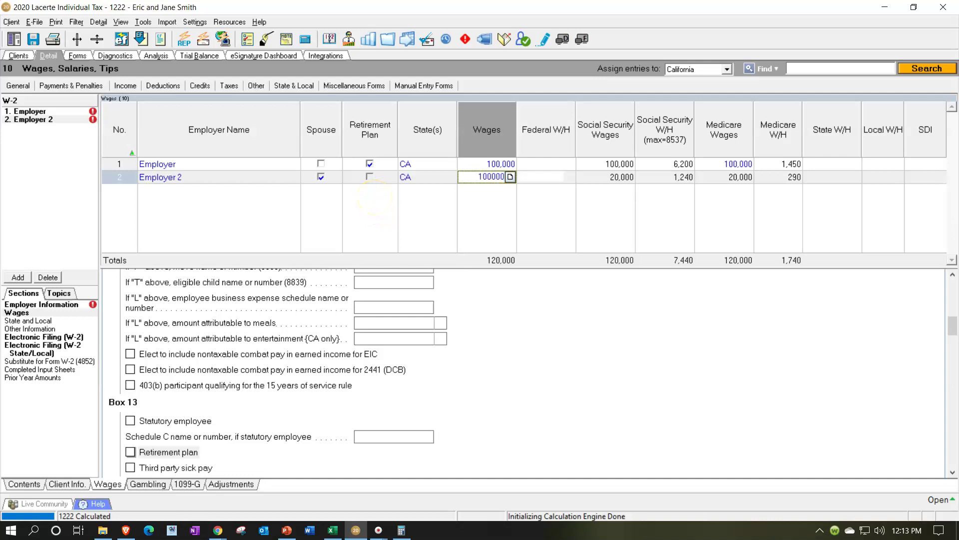
{"action": "key", "text": "Tab"}
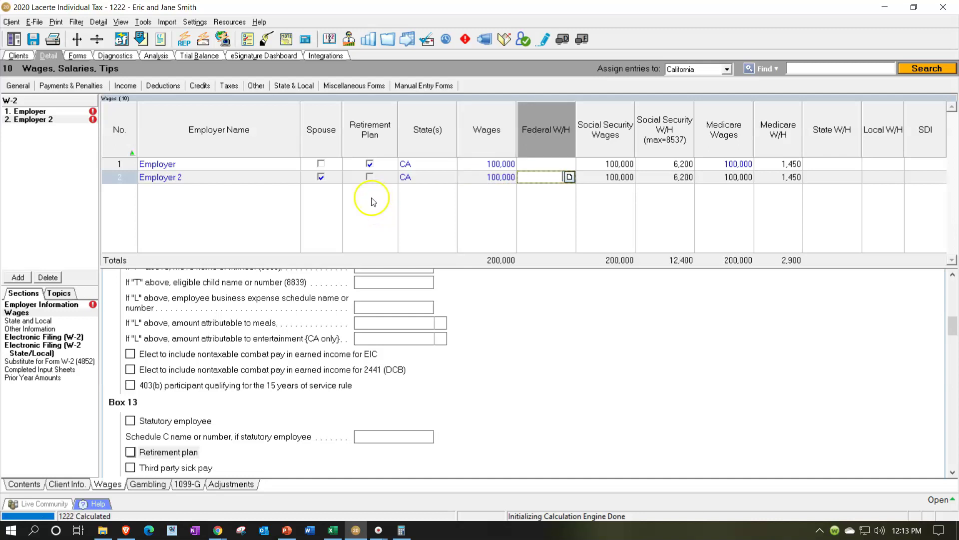
{"action": "left_click", "coordinate": [546, 180]}
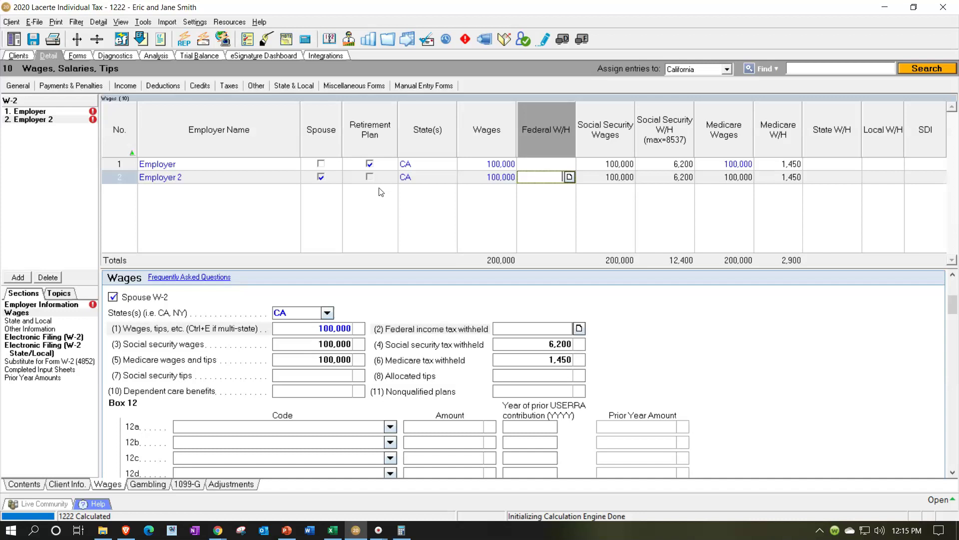
{"action": "left_click", "coordinate": [371, 177]}
{"action": "left_click", "coordinate": [373, 183]}
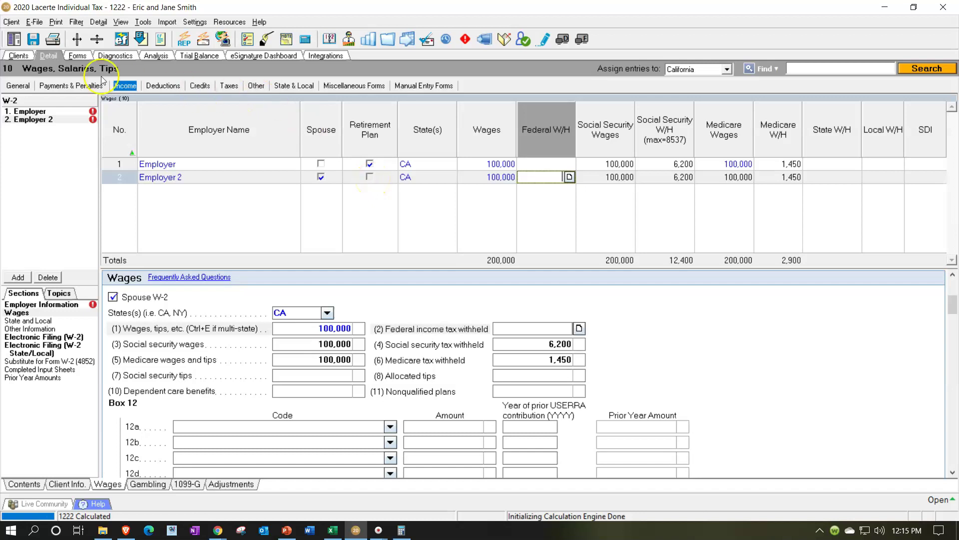
Check the IRA deduction on Schedule 1, line 19, and its worksheet with the spouse's higher wages
{"action": "left_click", "coordinate": [79, 56]}
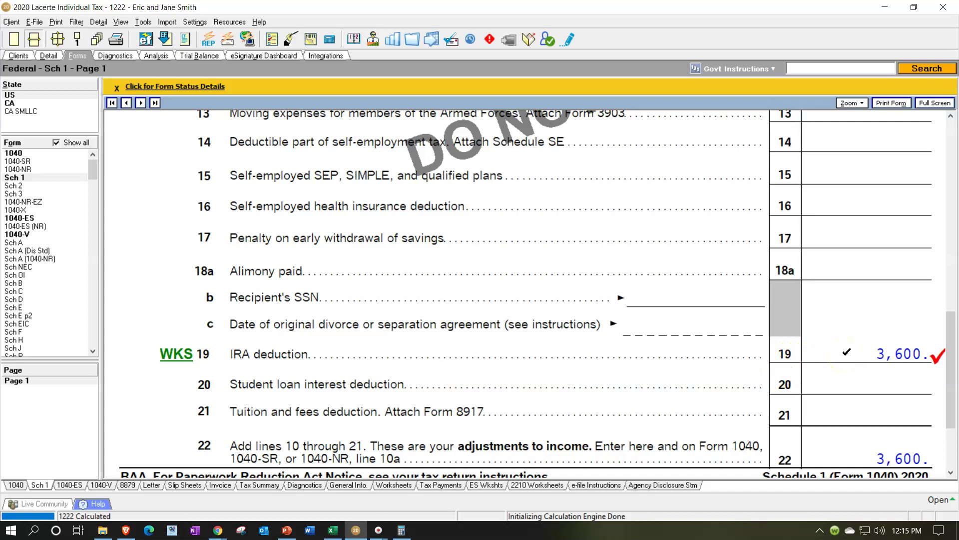
{"action": "left_click", "coordinate": [176, 354]}
{"action": "scroll", "coordinate": [509, 246], "scroll_direction": "down", "scroll_amount": 8}
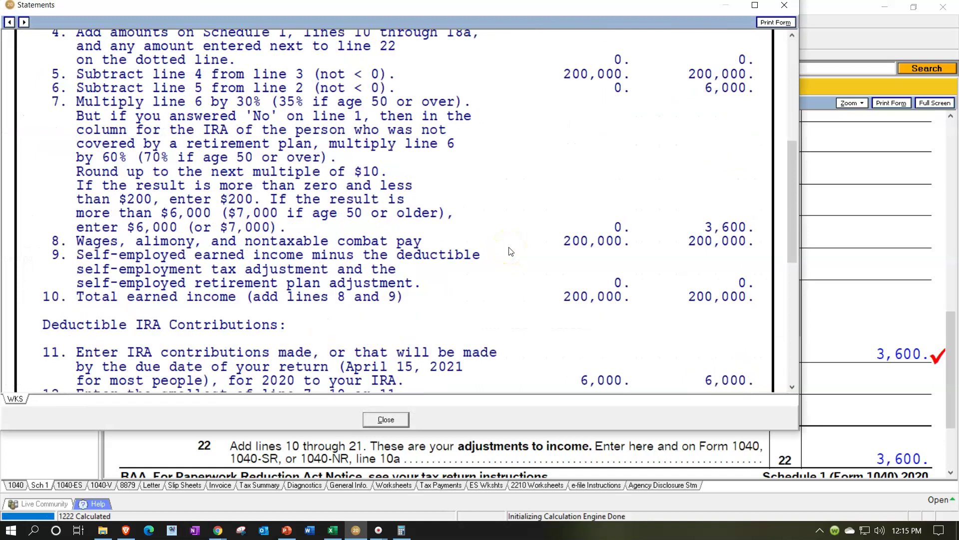
{"action": "scroll", "coordinate": [510, 250], "scroll_direction": "down", "scroll_amount": 5}
{"action": "left_click", "coordinate": [527, 270]}
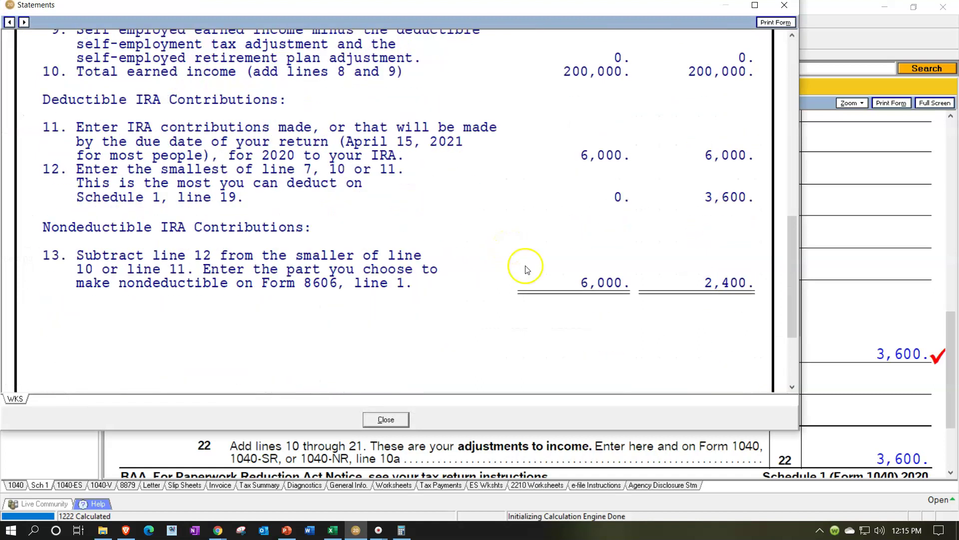
{"action": "left_click", "coordinate": [785, 6]}
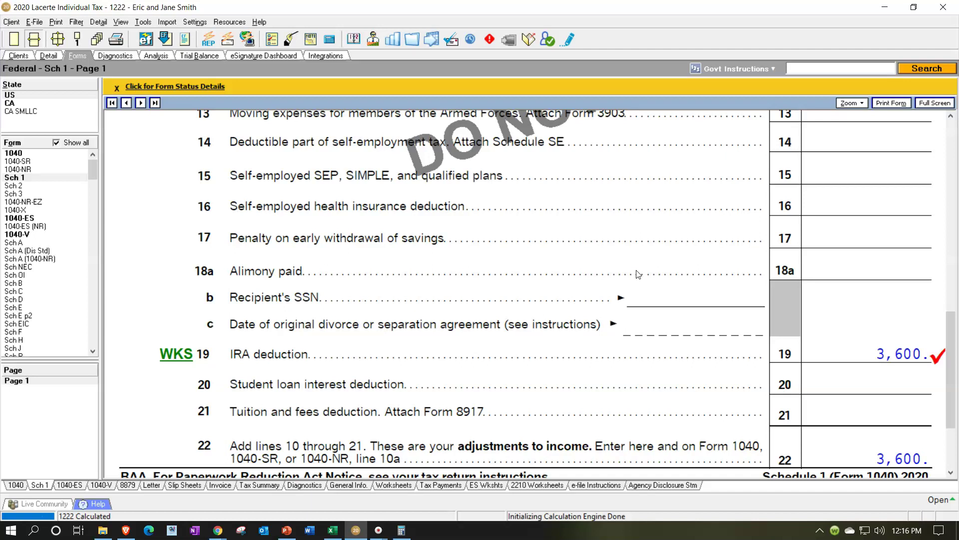
Set the Employer 2 wages to 150,000 and check the IRA deduction on Schedule 1, line 19
{"action": "left_click", "coordinate": [48, 57]}
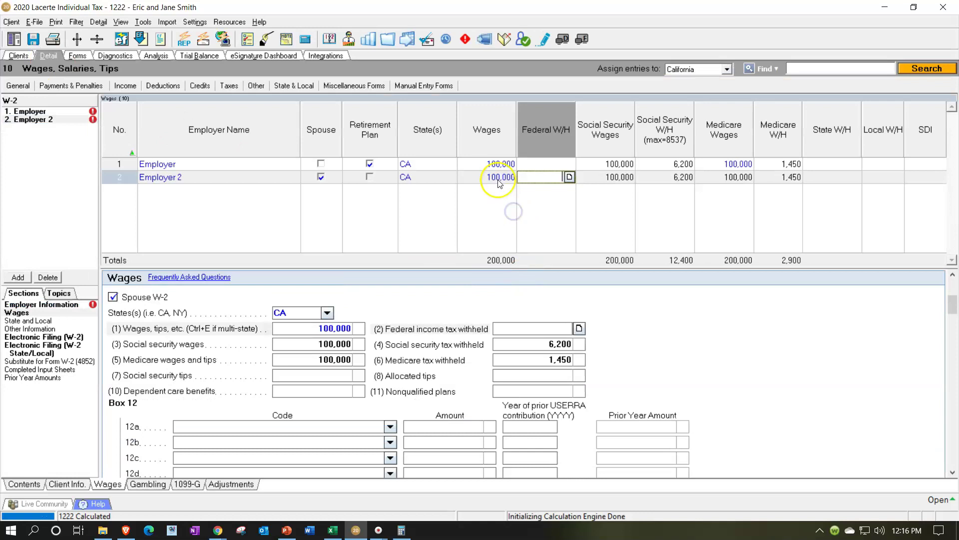
{"action": "left_click", "coordinate": [494, 176]}
{"action": "type", "text": "150000"}
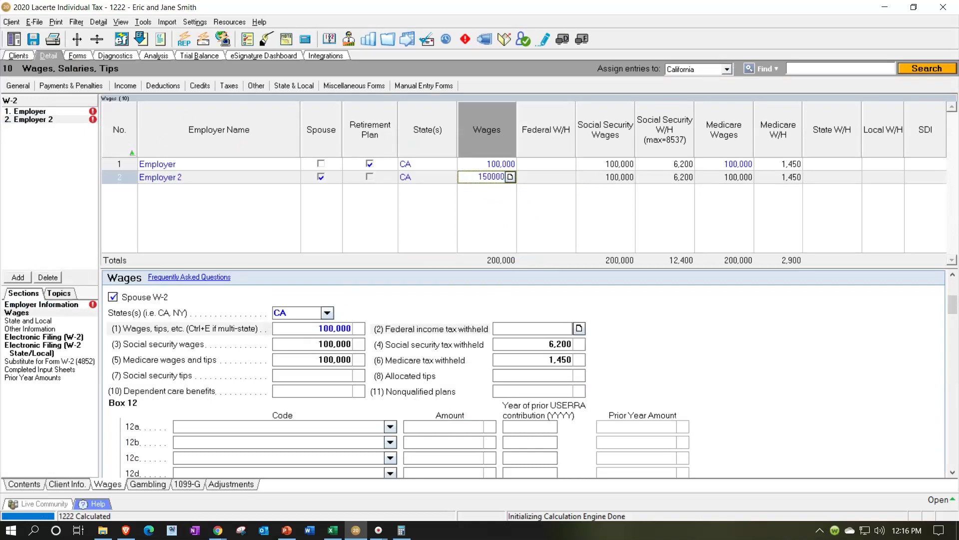
{"action": "key", "text": "Tab"}
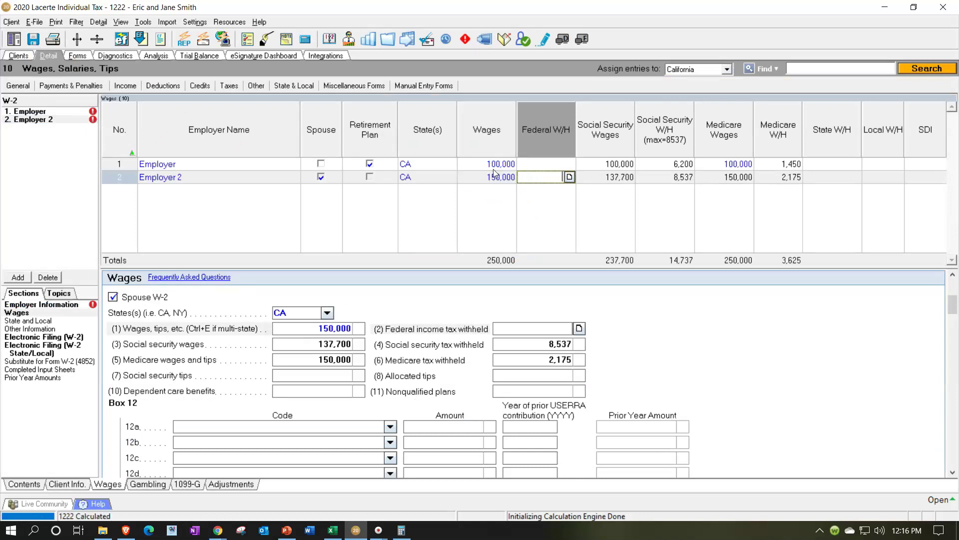
{"action": "left_click", "coordinate": [78, 56]}
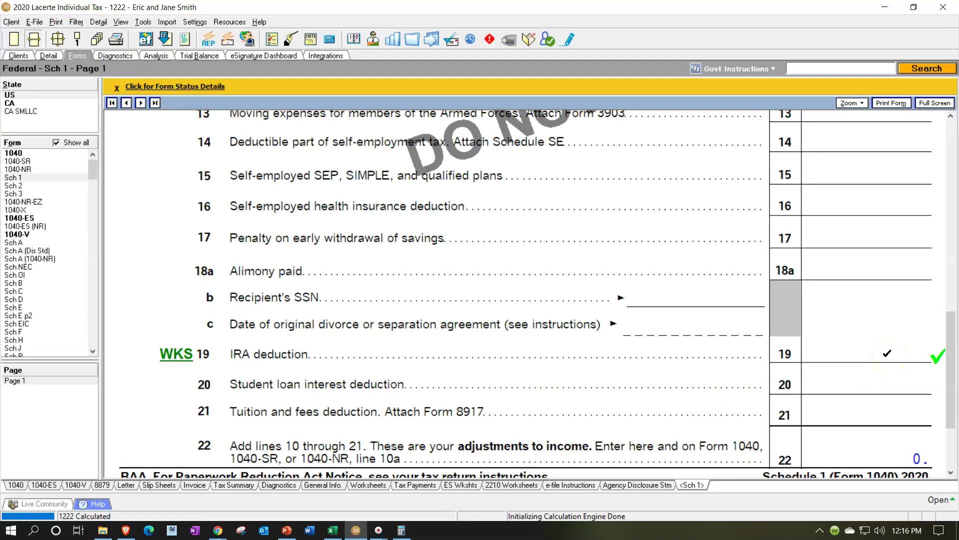
{"action": "left_click", "coordinate": [824, 344]}
Review the total income on Form 1040 and compare it with the married filing jointly limits on the PowerPoint slide
{"action": "left_click", "coordinate": [14, 153]}
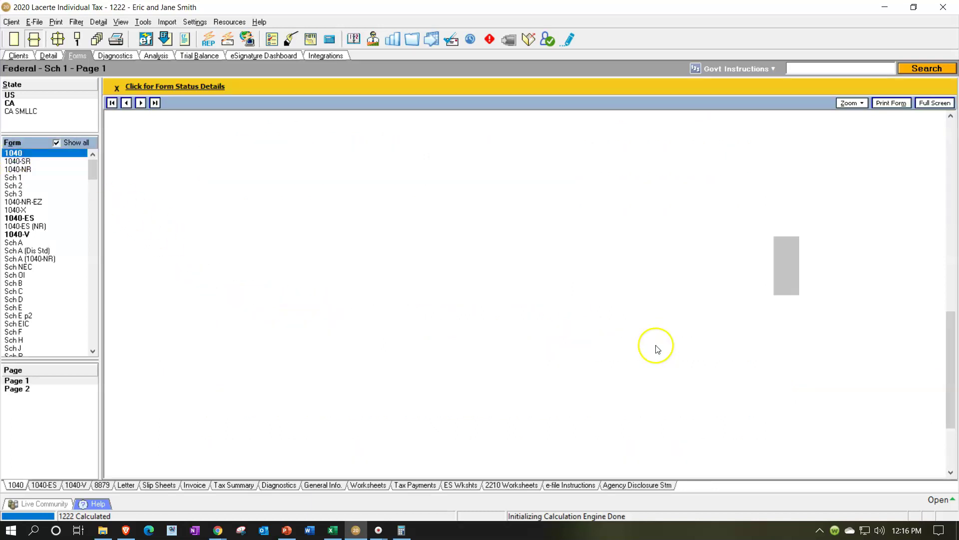
{"action": "scroll", "coordinate": [716, 318], "scroll_direction": "up", "scroll_amount": 5}
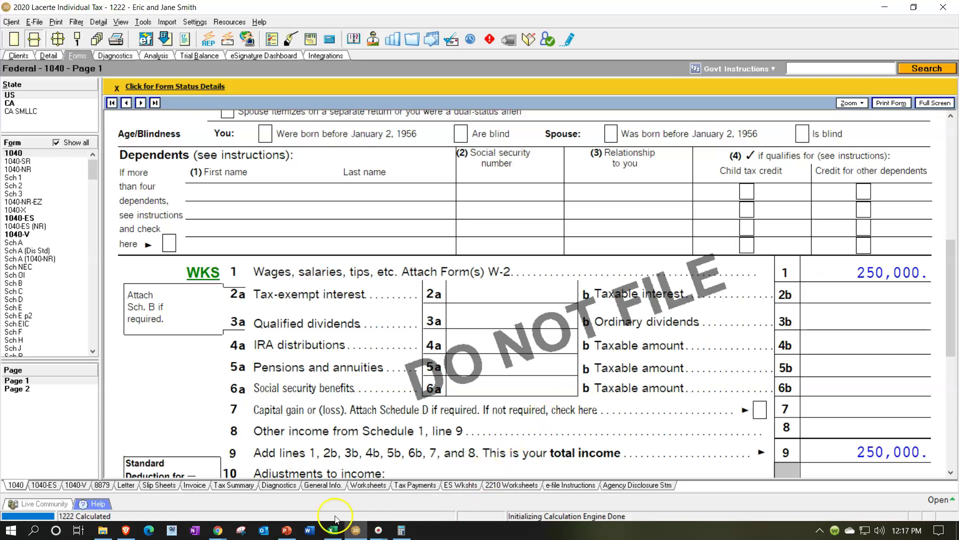
{"action": "left_click", "coordinate": [288, 530]}
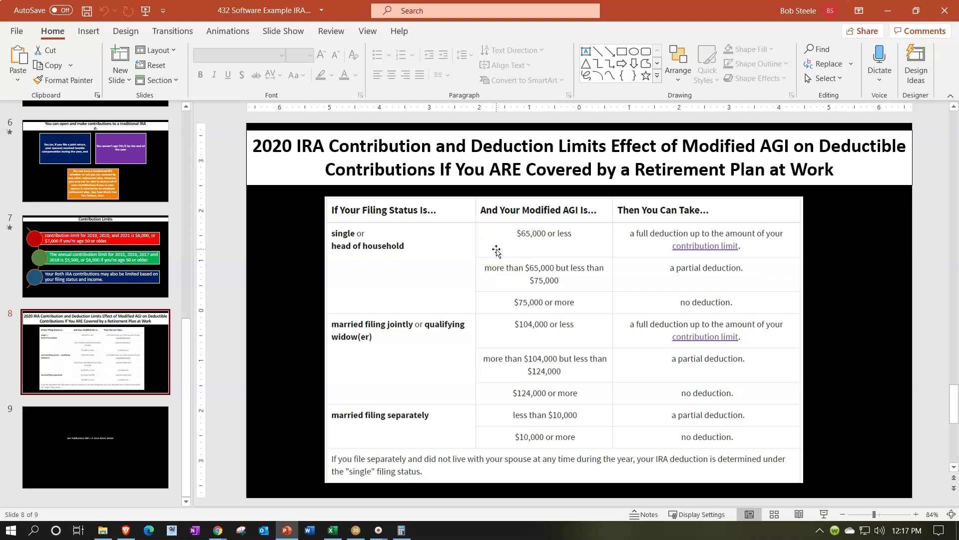
{"action": "left_click", "coordinate": [430, 327]}
{"action": "left_click", "coordinate": [458, 345]}
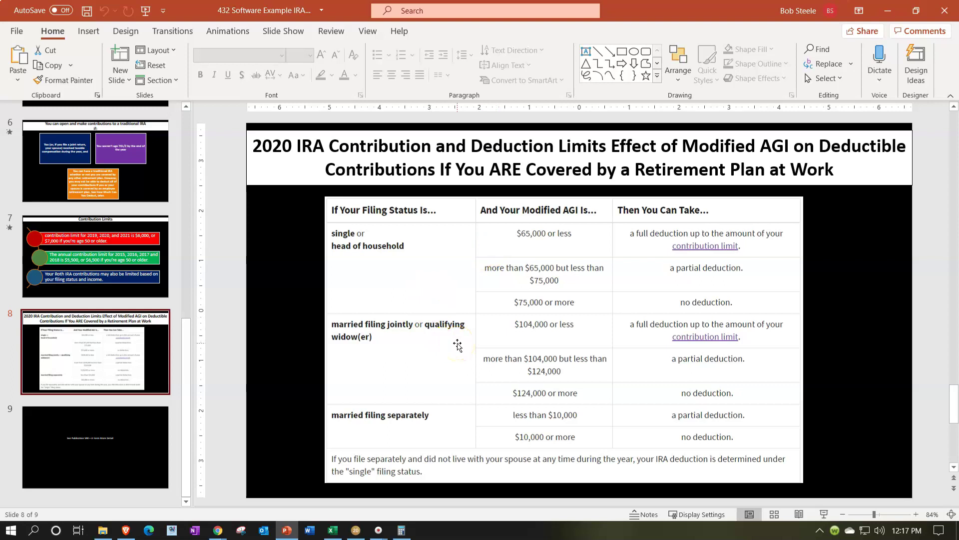